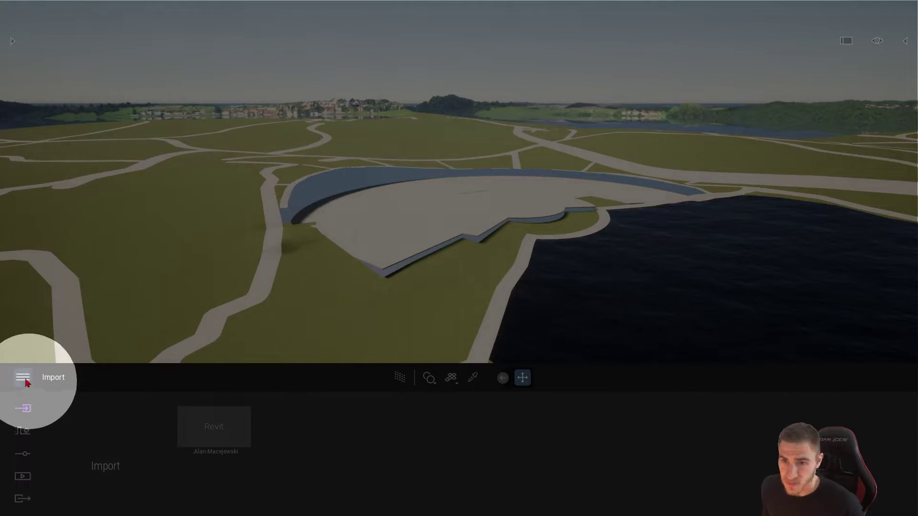
Open the Twinmotion main menu over the site scene with its Revit import.
click(22, 377)
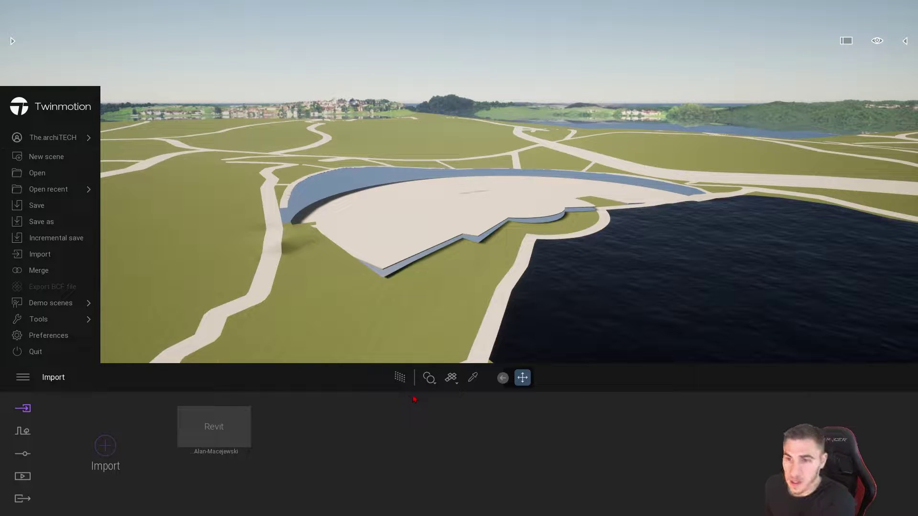
Dismiss the main menu so the terrain scene and the Import panel's Revit model show.
click(370, 409)
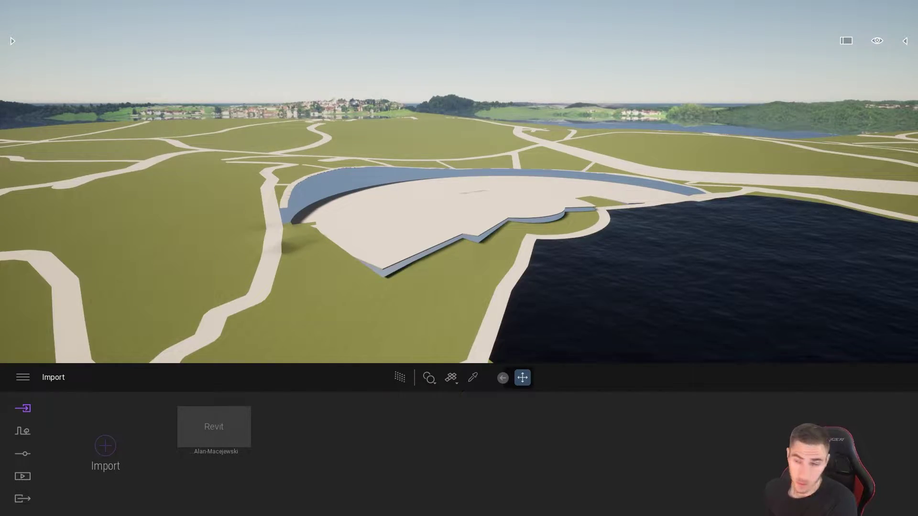
key(alt+Tab)
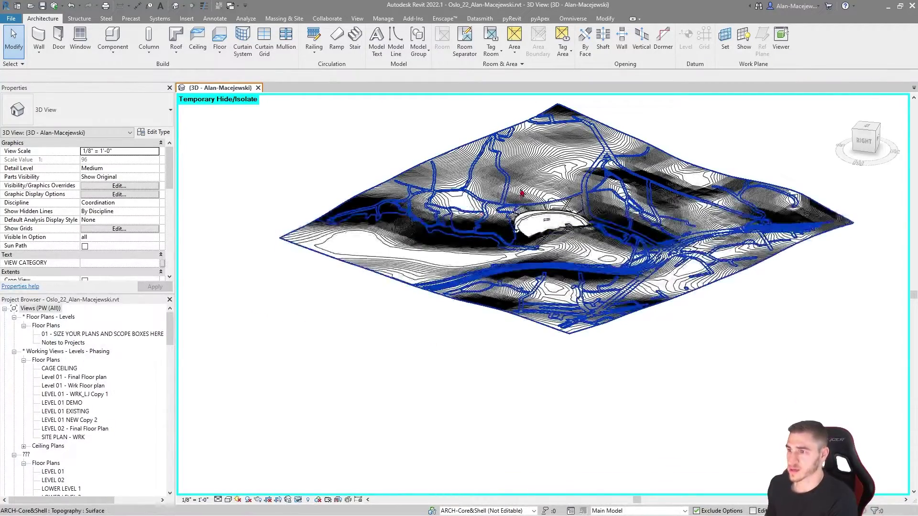
shift+middle_drag(475, 418, 512, 393)
scroll(540, 301, up, 4)
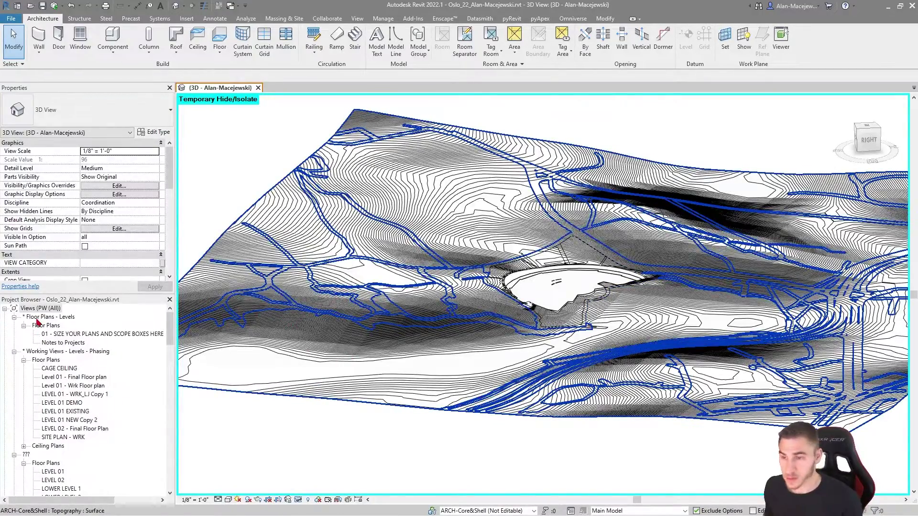
key(alt+Tab)
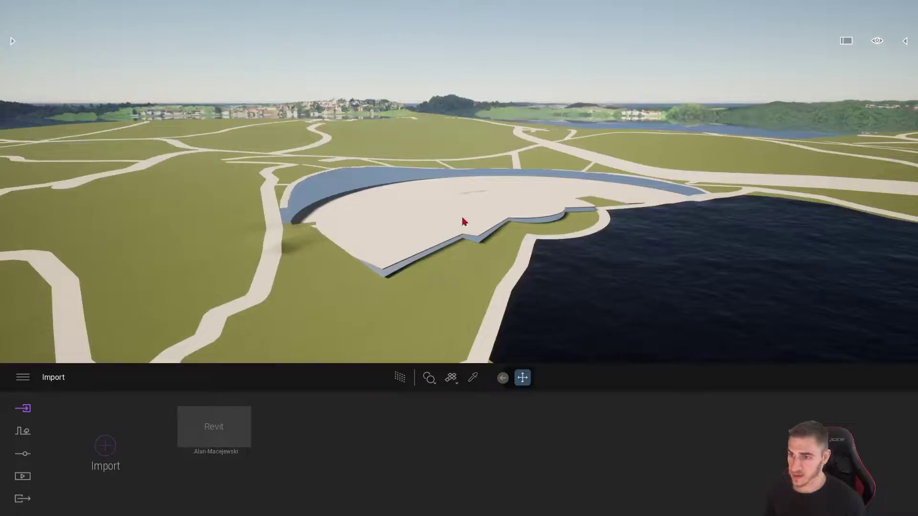
Switch from the Twinmotion Revit import card to Revit's 3D topography view.
mouse_move(234, 426)
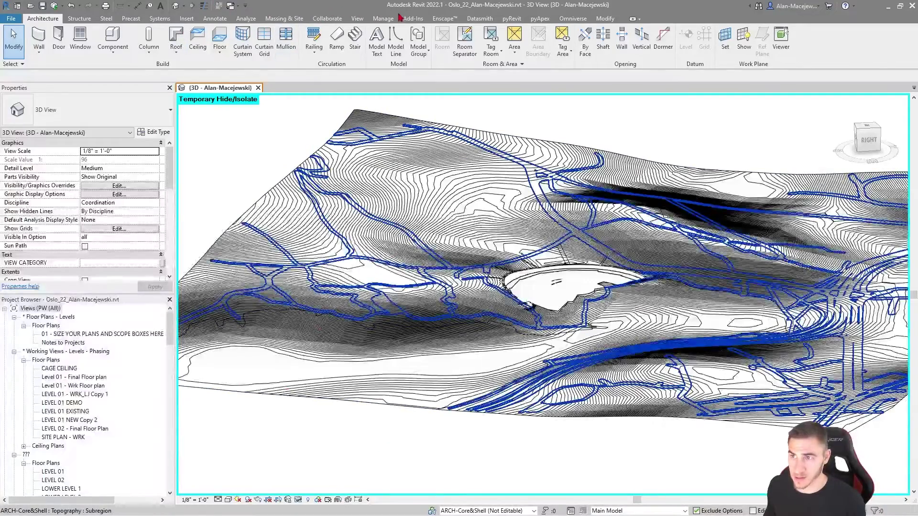
Show Revit's Datasmith sync and export tools, then return to the Twinmotion site scene.
click(479, 18)
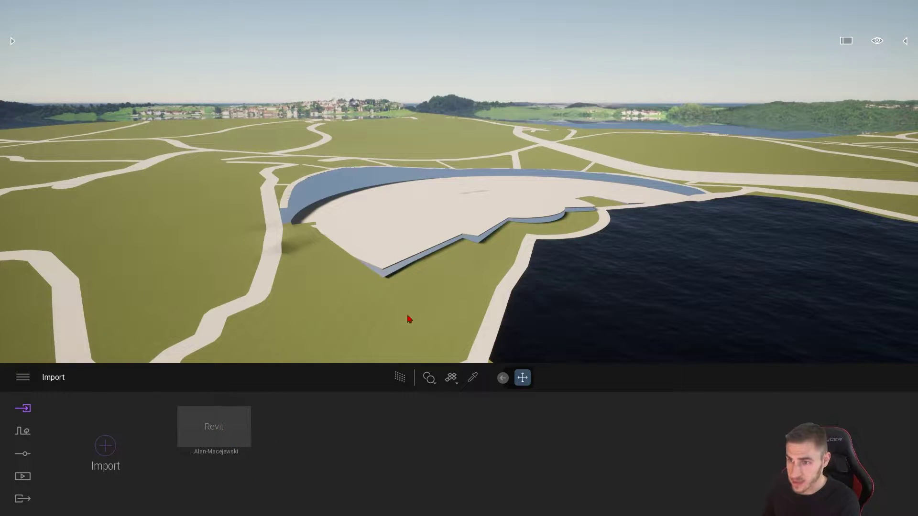
key(alt+Tab)
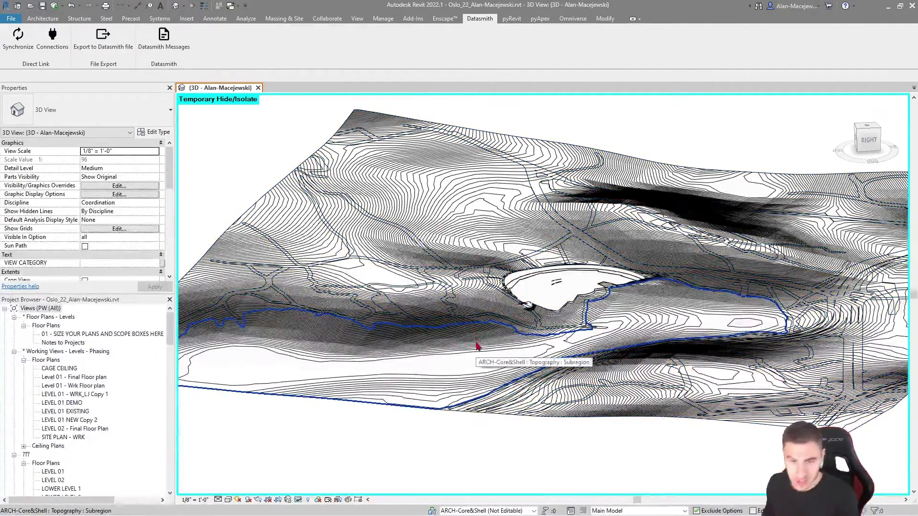
key(alt+Tab)
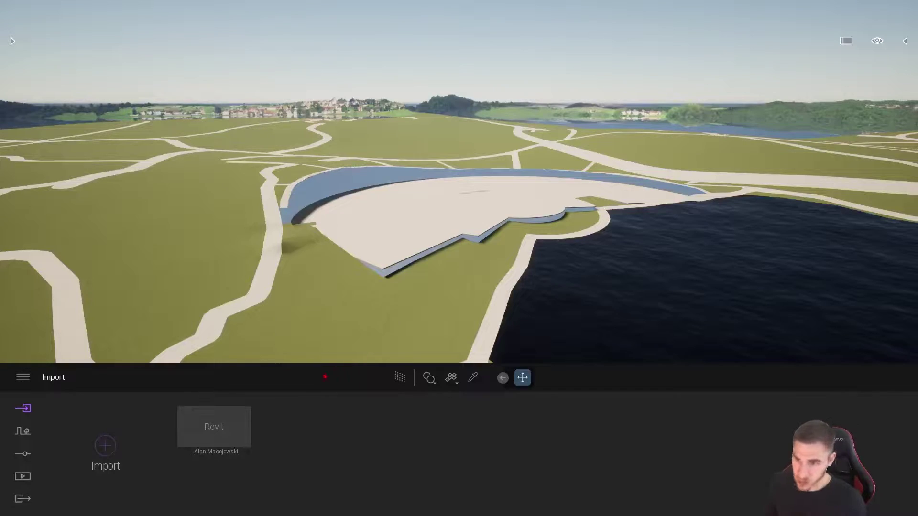
Delete the Revit import from the Twinmotion scene through its options menu.
click(205, 402)
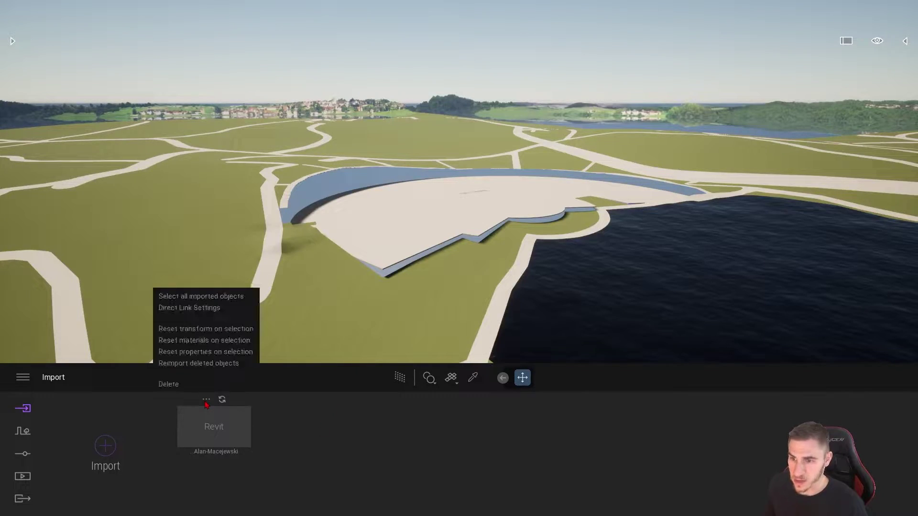
click(168, 385)
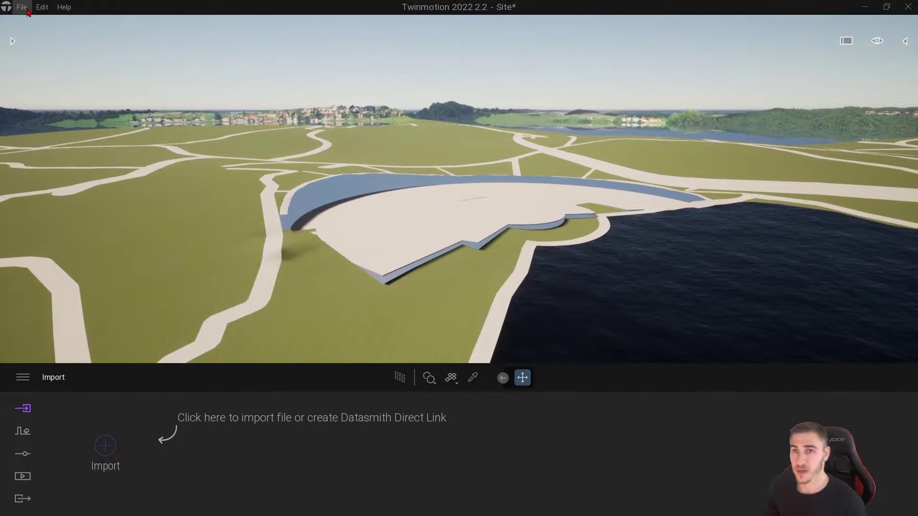
Save the scene, then reopen Site.tm from recent files and accept the missing-files notice.
click(21, 6)
click(28, 89)
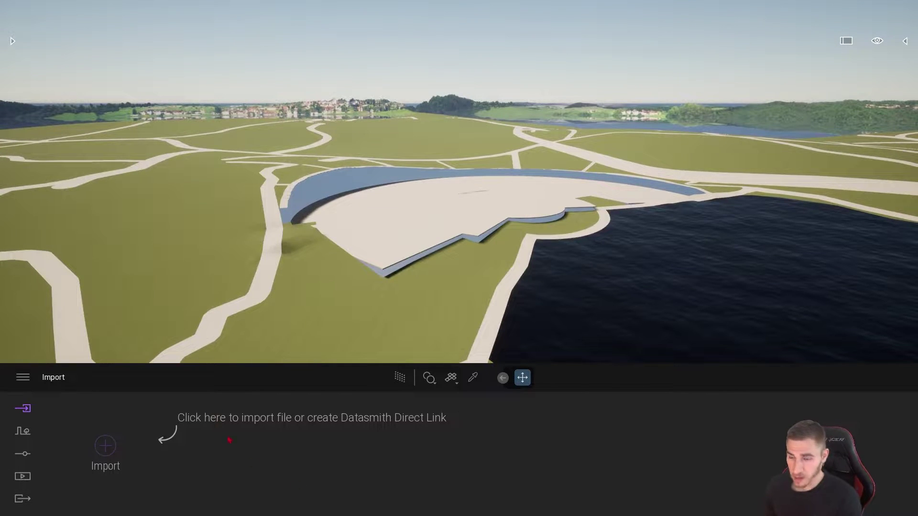
click(22, 7)
mouse_move(55, 57)
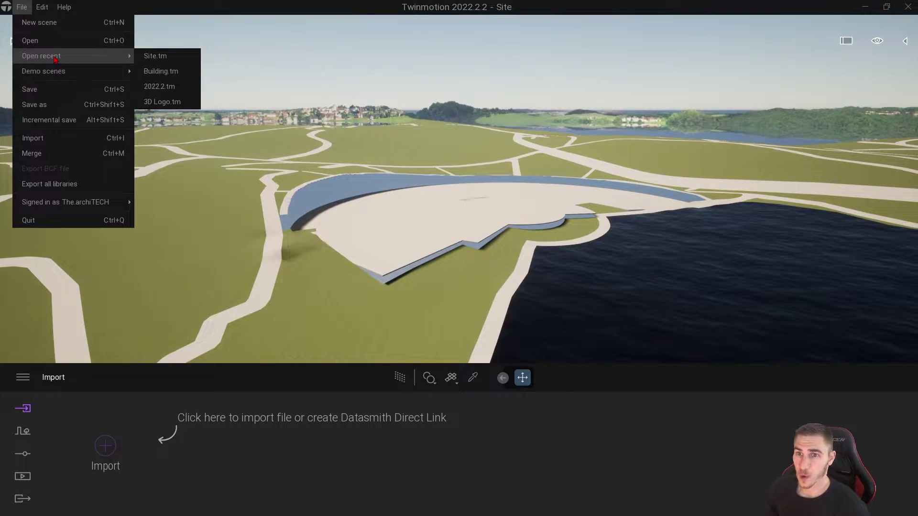
click(154, 56)
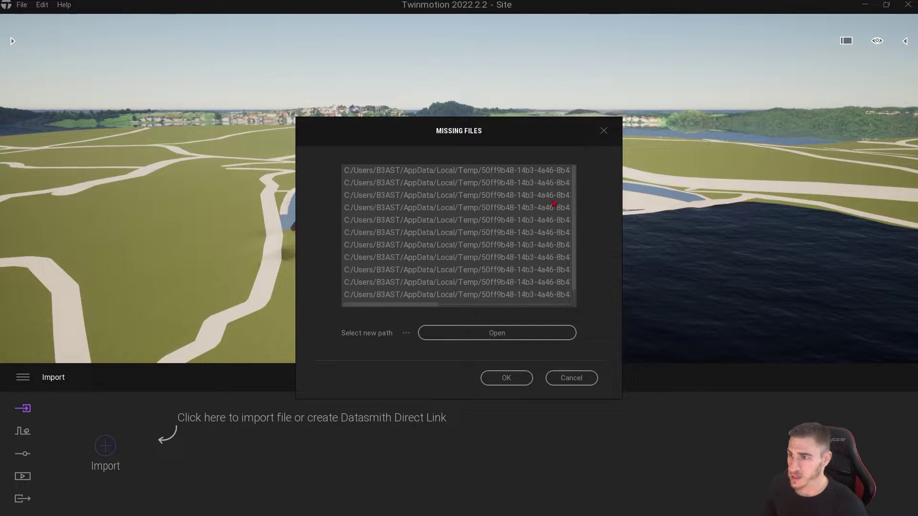
click(521, 385)
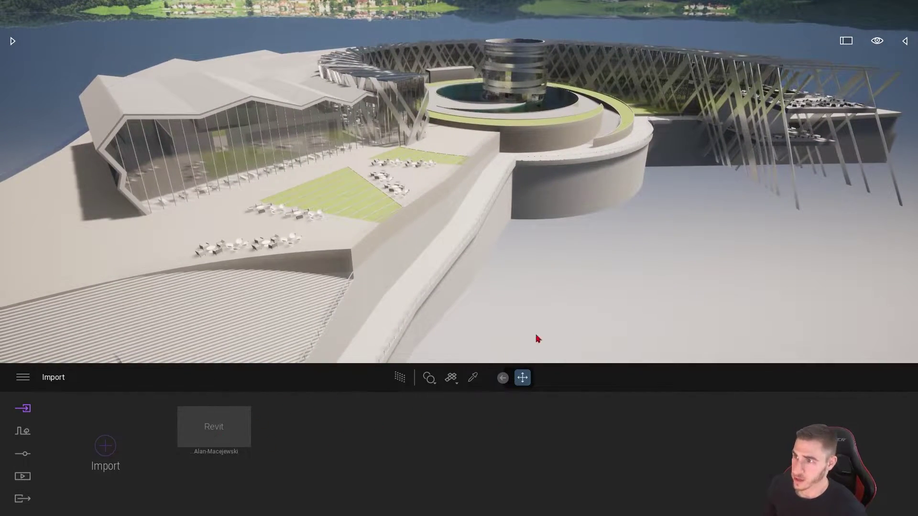
In Revit, reset temporary hide/isolate so the whole building shows on the topography.
key(alt+Tab)
key(Escape)
click(298, 499)
key(Escape)
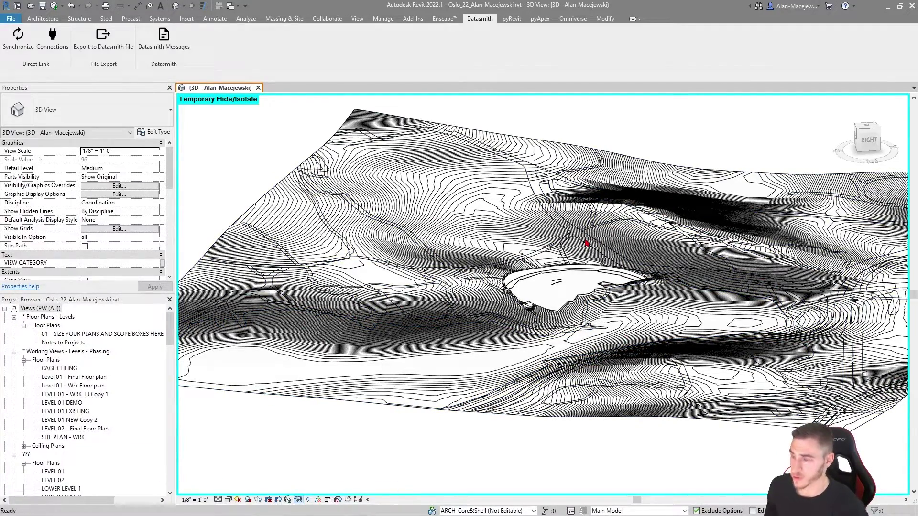
key(h)
key(r)
scroll(597, 282, up, 5)
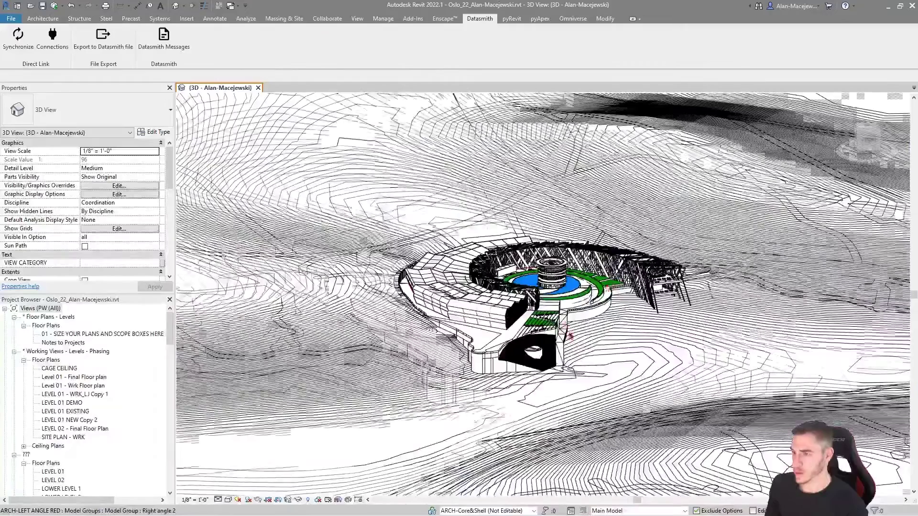
In Twinmotion, frame the whole circular building and save the scene with Ctrl+S.
key(alt+Tab)
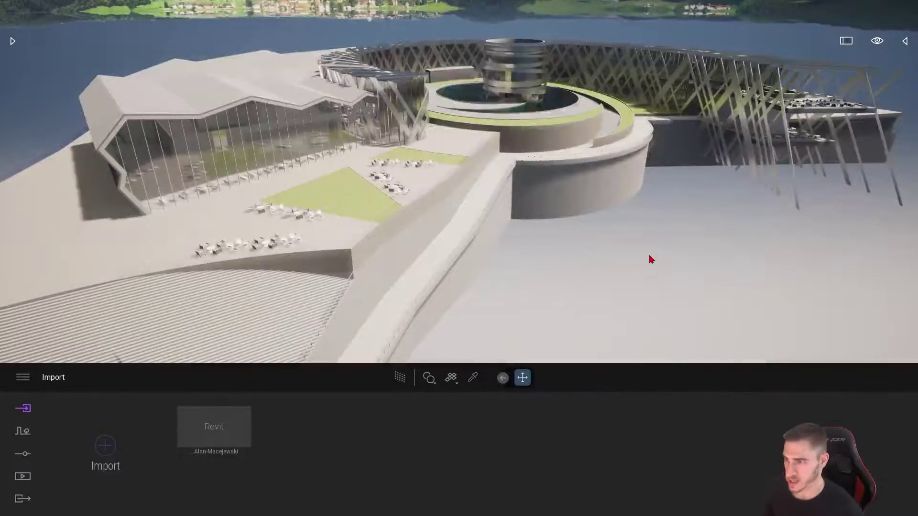
key(Left)
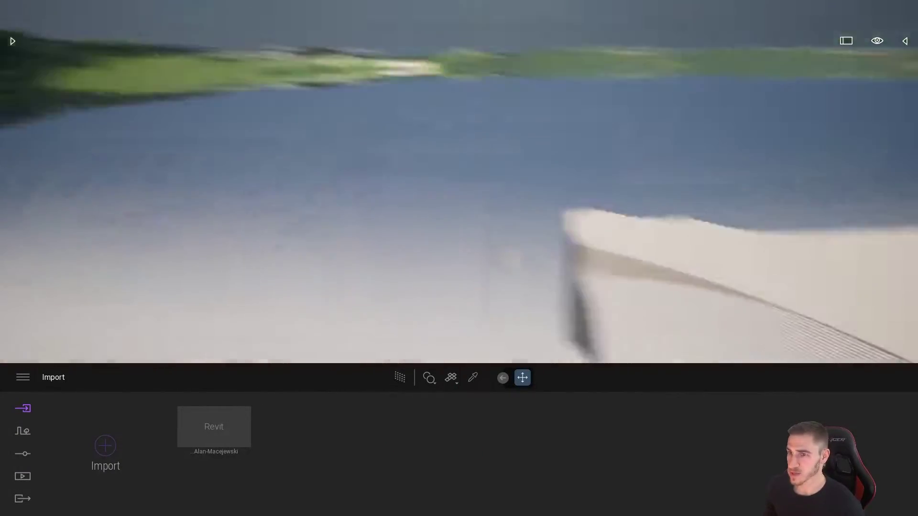
key(Left)
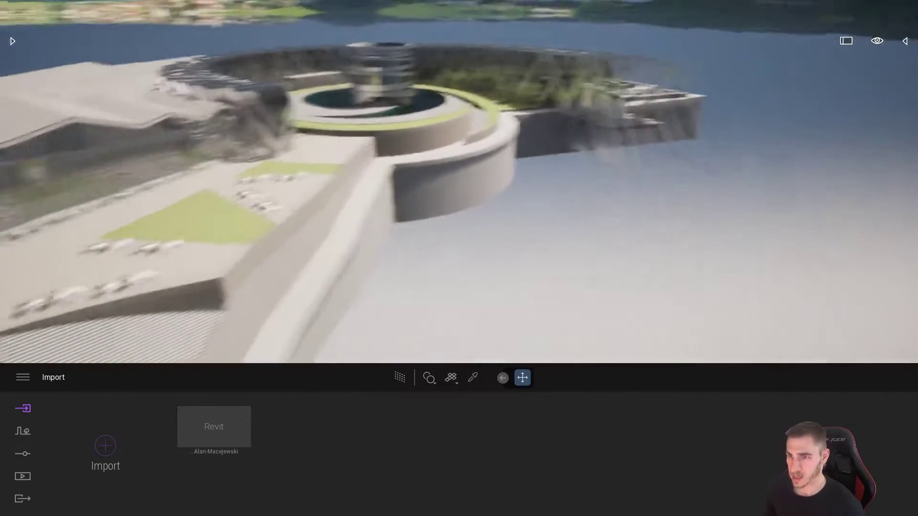
key(Down)
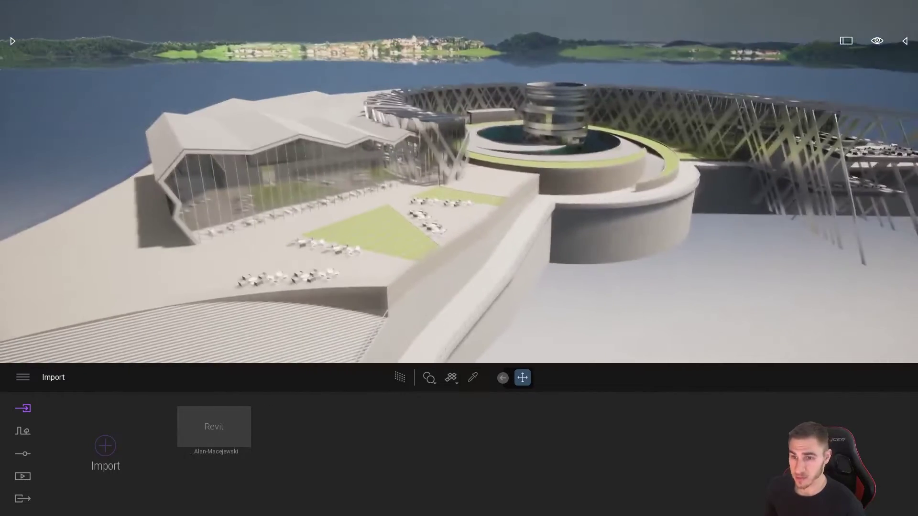
key(ctrl+s)
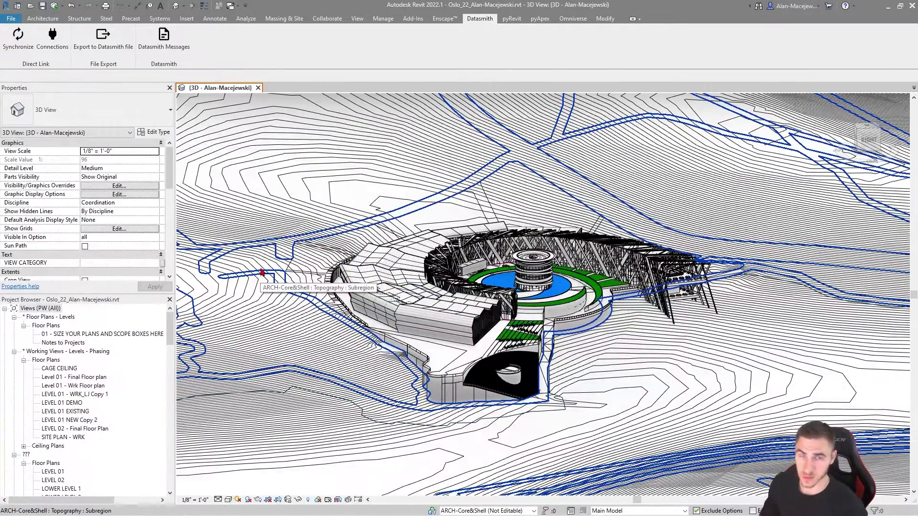
Switch between Revit and Twinmotion, ending on the rendered complex beside the lake.
key(alt+Tab)
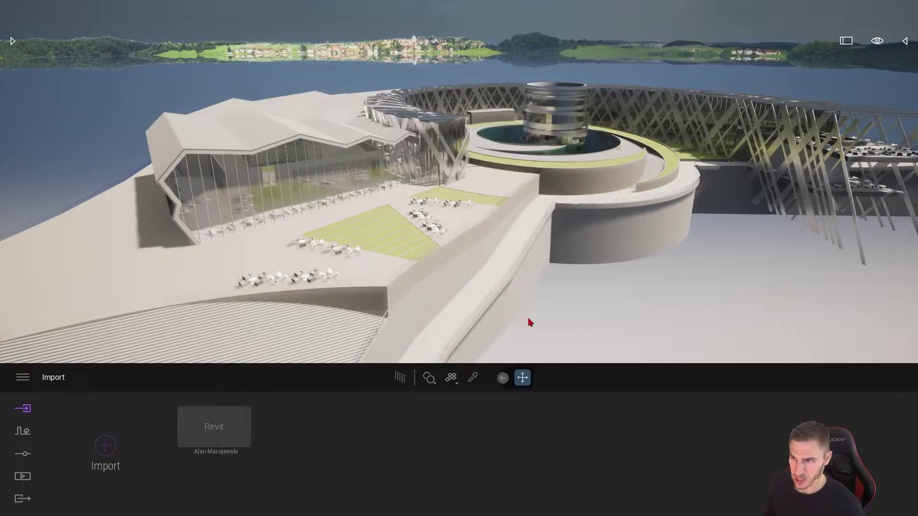
key(alt+Tab)
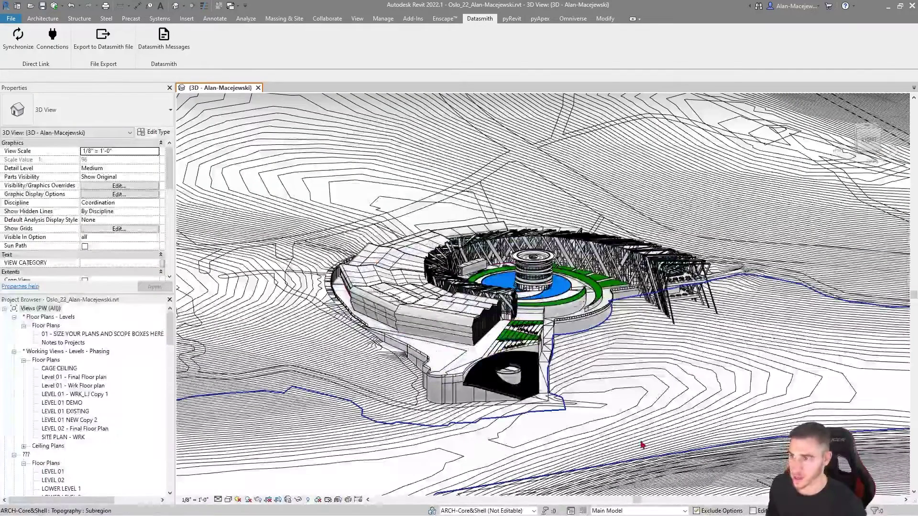
key(alt+Tab)
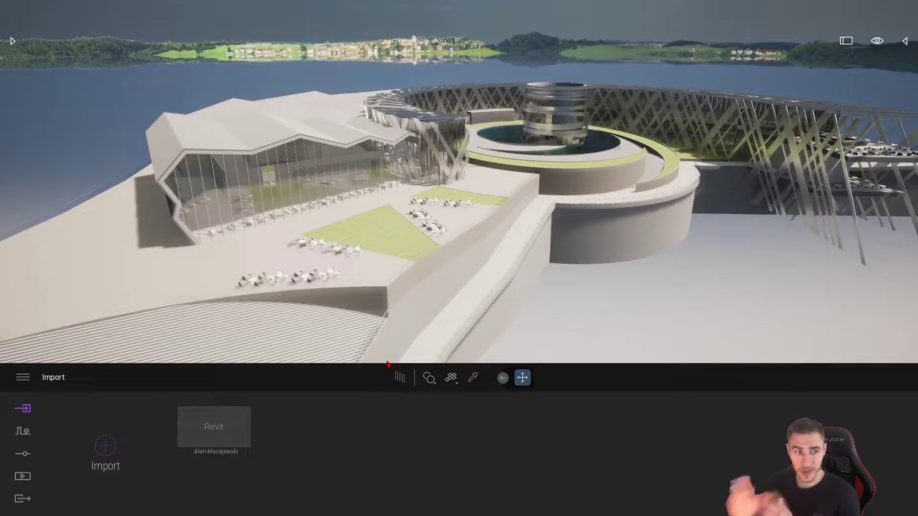
click(904, 41)
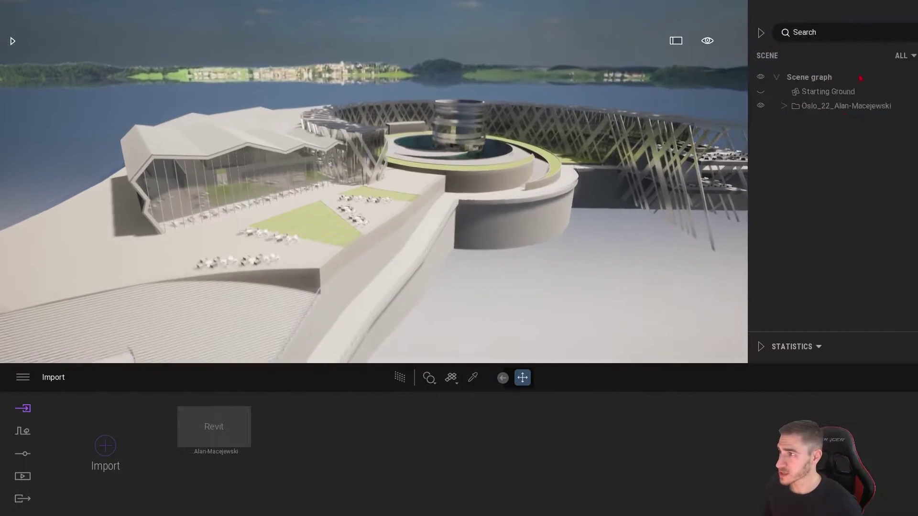
click(817, 110)
click(749, 106)
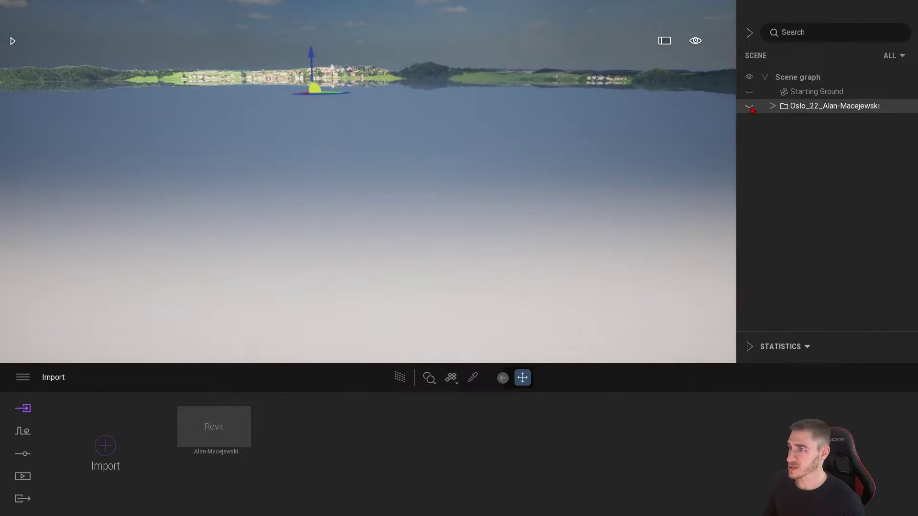
click(749, 106)
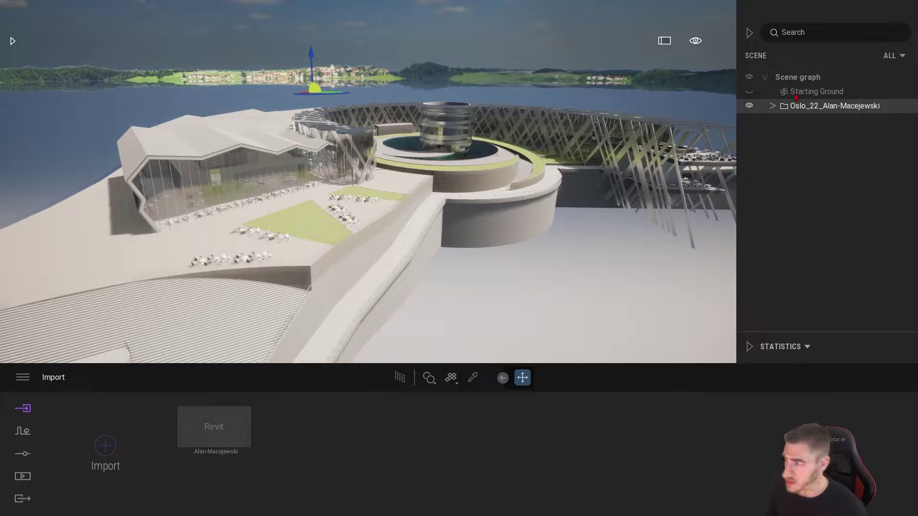
click(748, 32)
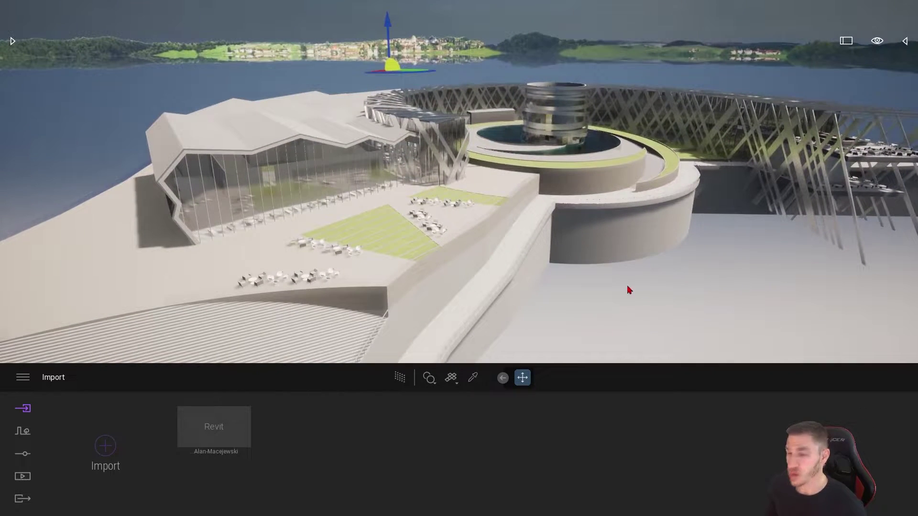
mouse_move(53, 4)
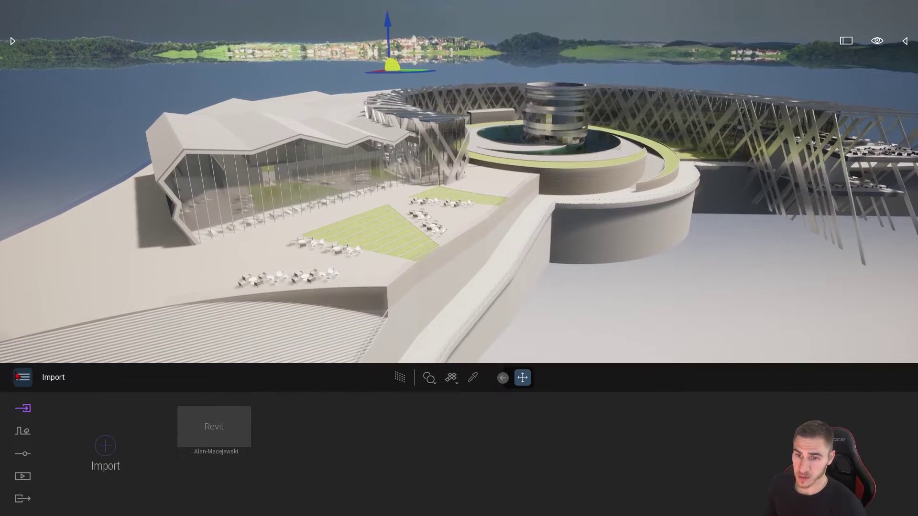
Start a Merge from the main menu and open its file browser.
click(23, 377)
click(39, 271)
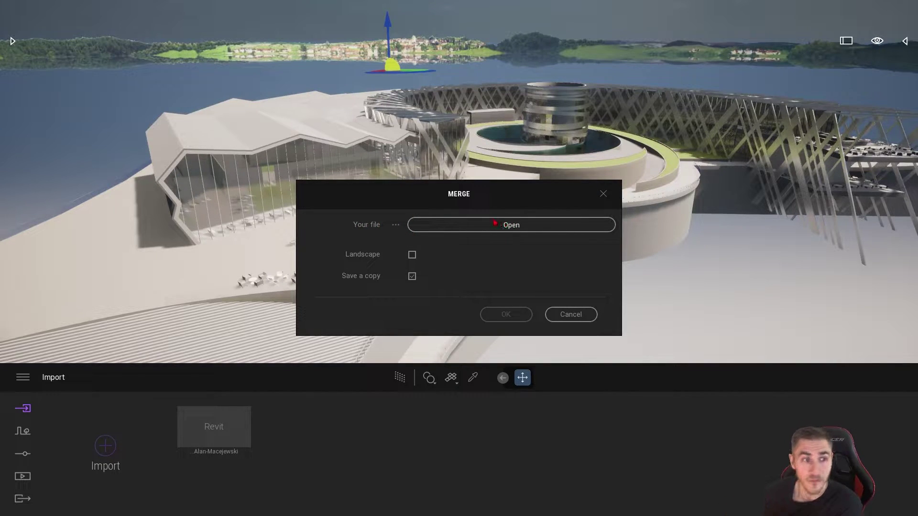
click(519, 223)
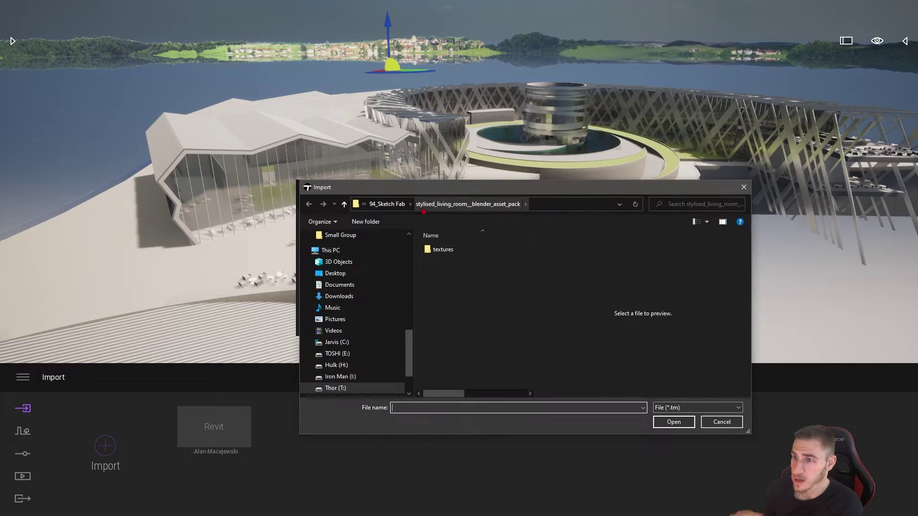
Browse to the 97_Merge folder and choose Site.tm as the merge source.
scroll(376, 296, up, 5)
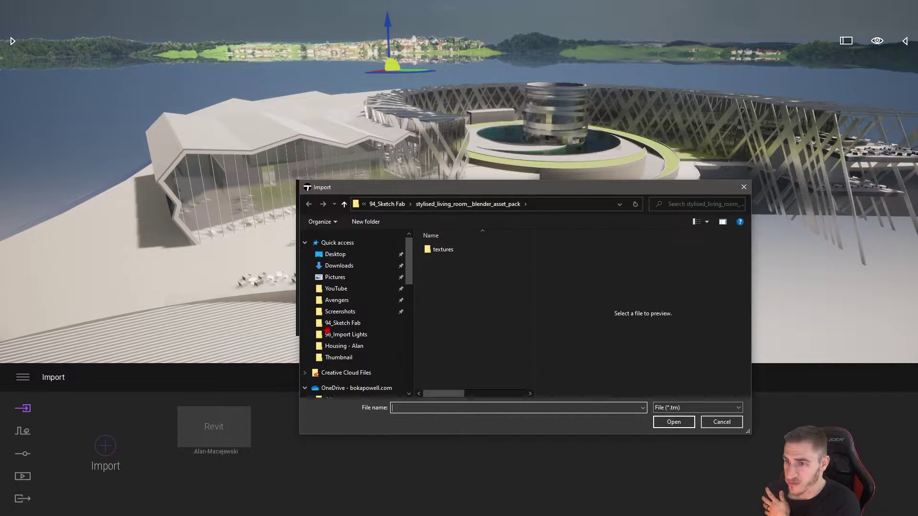
click(343, 334)
key(alt+Up)
key(alt+Up)
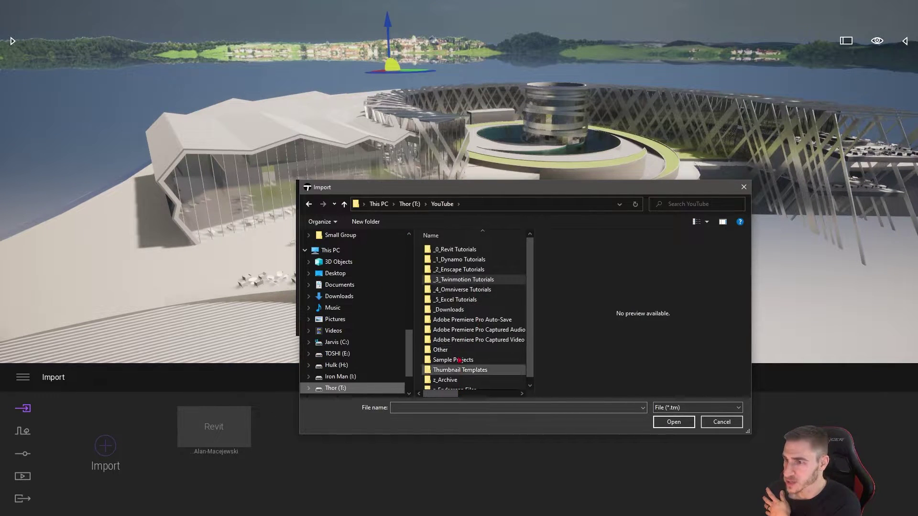
key(Return)
scroll(473, 363, down, 10)
scroll(473, 364, down, 2)
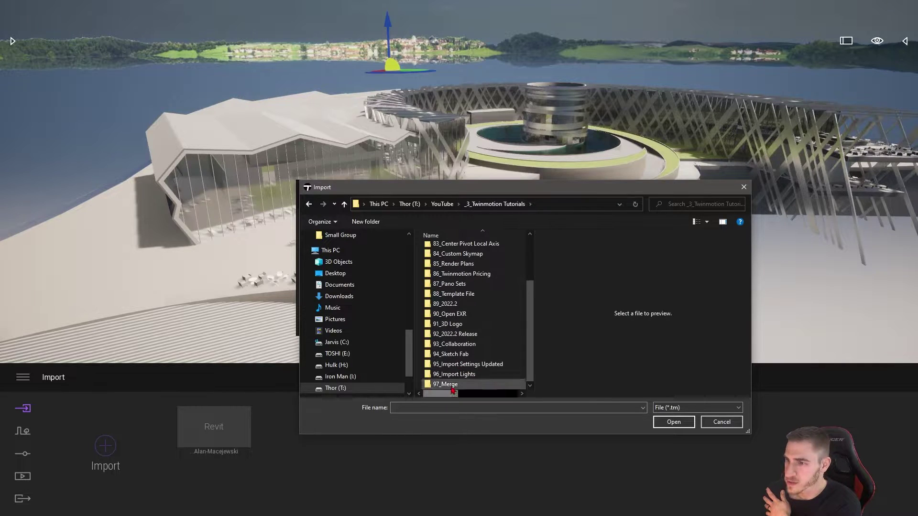
double_click(454, 387)
click(452, 260)
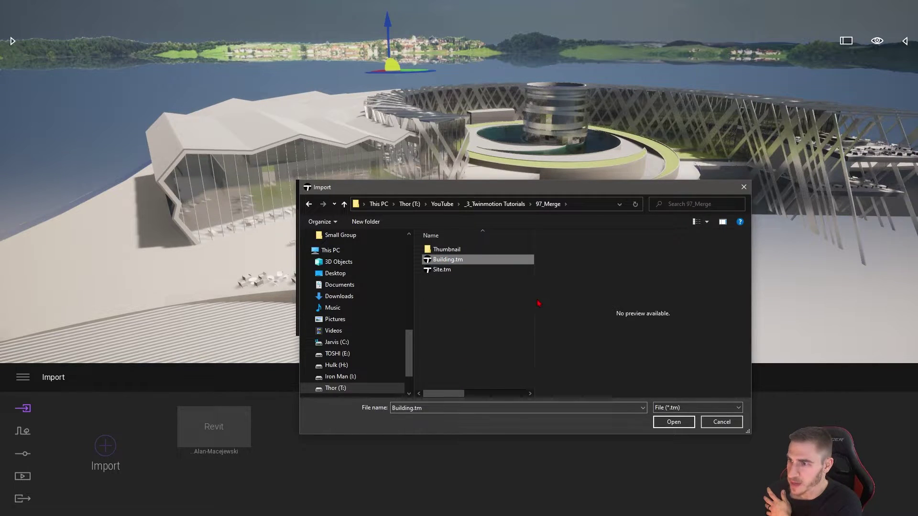
drag(536, 300, 652, 300)
click(472, 324)
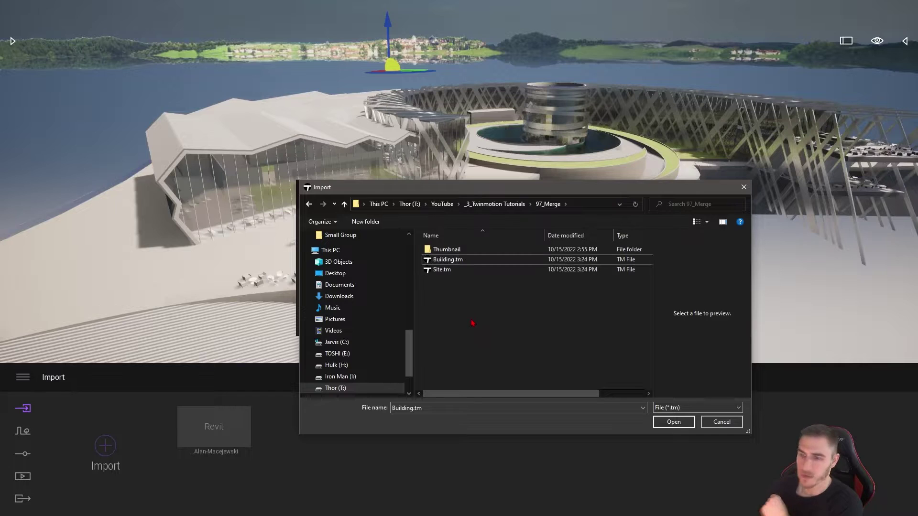
click(447, 270)
click(689, 425)
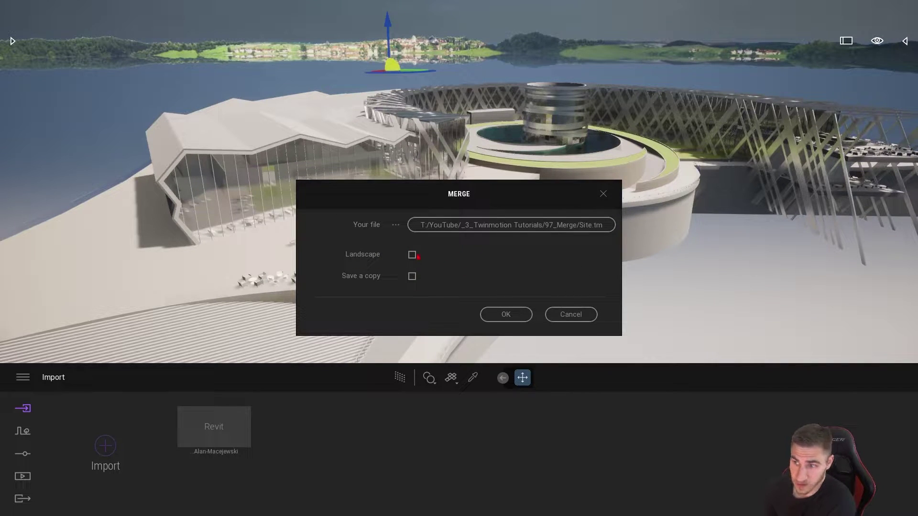
Keep Landscape off and turn on Save a copy for the Site.tm merge.
click(412, 254)
click(411, 276)
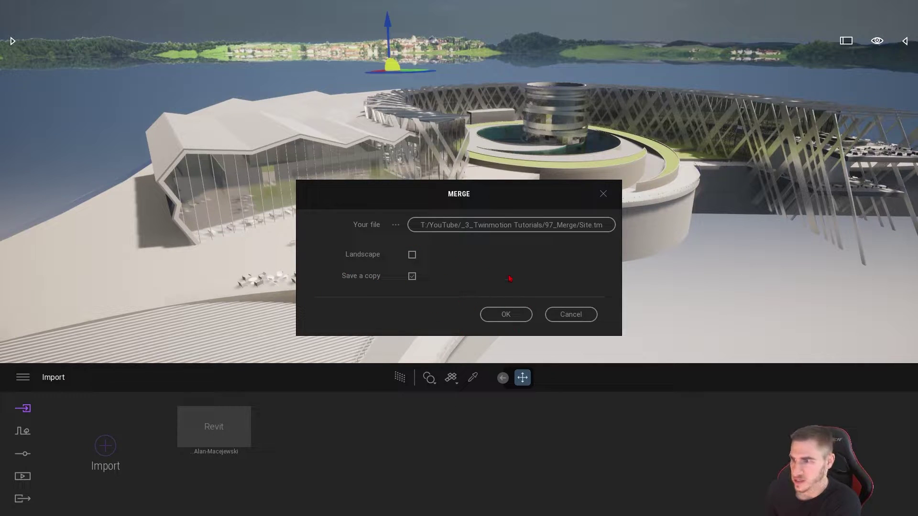
Confirm the merge of Site.tm, save its copy as Site_COPY, and dismiss the missing-files warning.
click(498, 320)
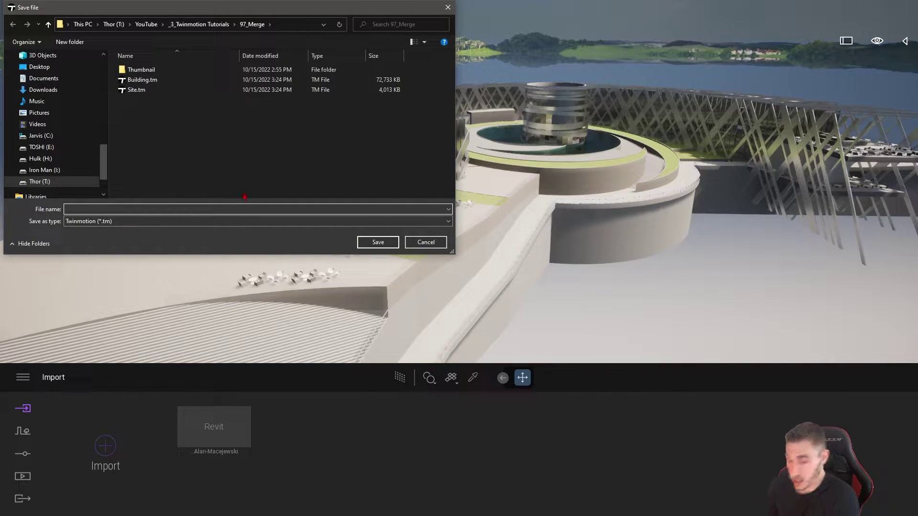
text(Site)
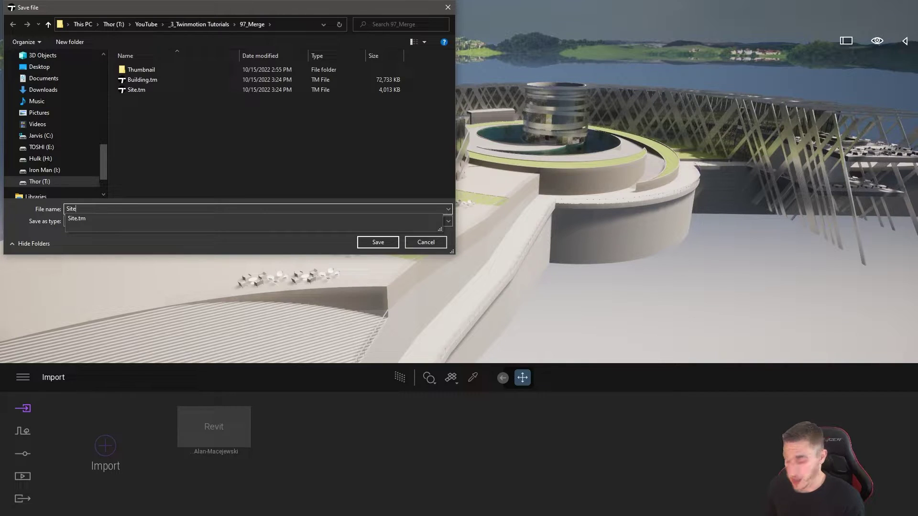
text(_COPY)
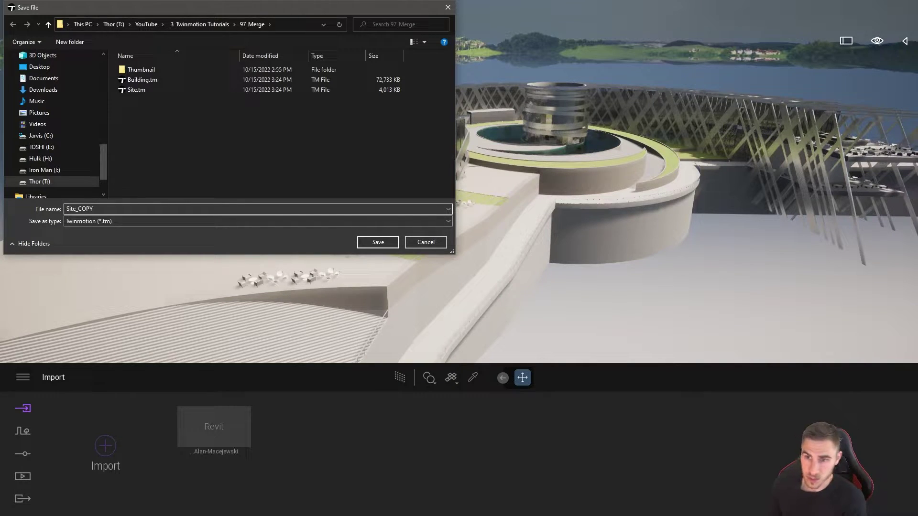
click(381, 248)
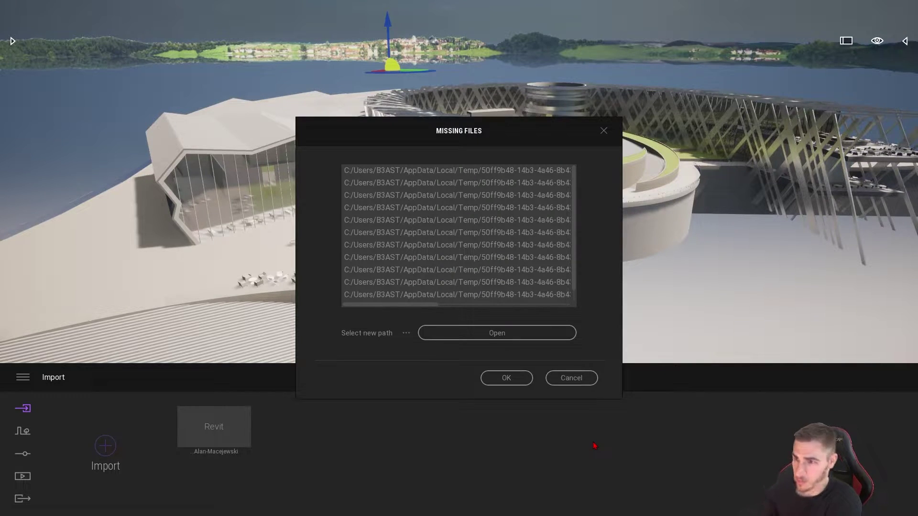
click(506, 378)
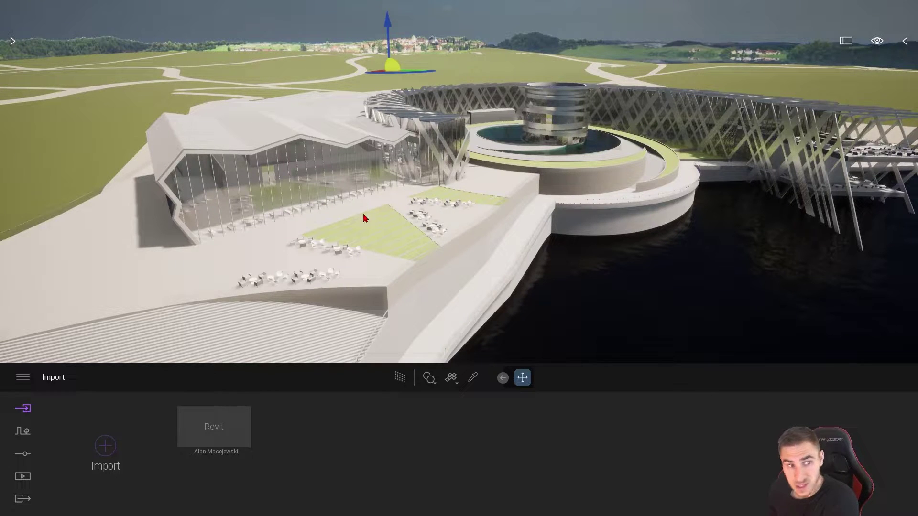
mouse_move(485, 224)
mouse_down()
mouse_move(602, 230)
mouse_move(485, 225)
mouse_up()
mouse_move(556, 230)
mouse_down()
mouse_move(545, 230)
mouse_move(557, 230)
mouse_up()
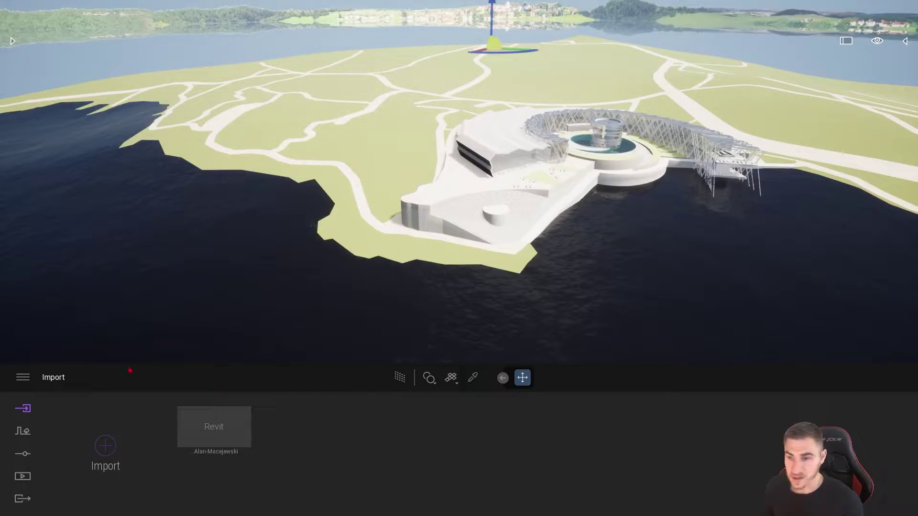
key(alt+Tab)
shift+middle_drag(485, 441, 516, 411)
click(687, 343)
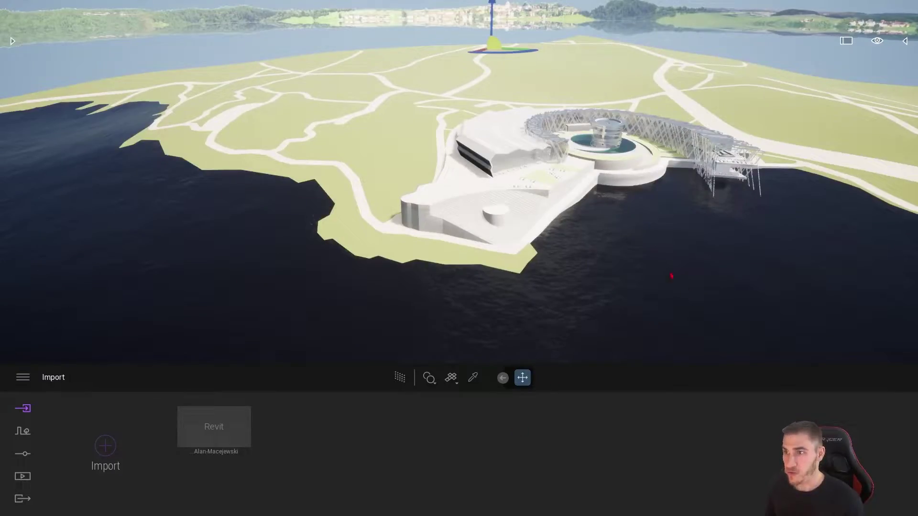
drag(510, 280, 438, 438)
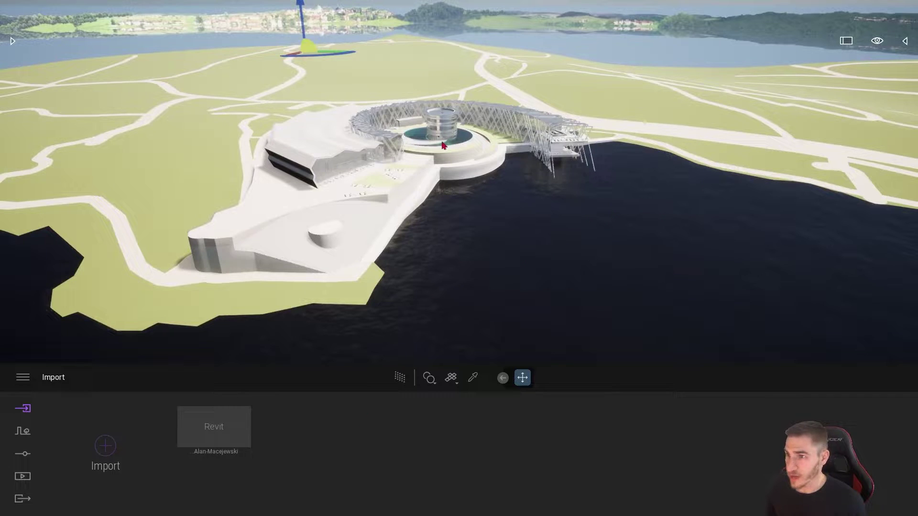
Move the merged building by an exact offset of 100.
click(904, 40)
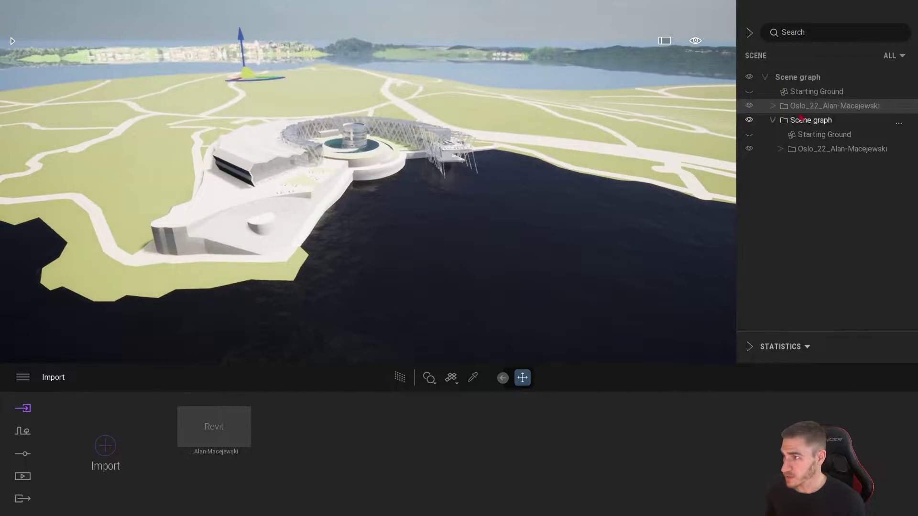
click(257, 82)
text(100)
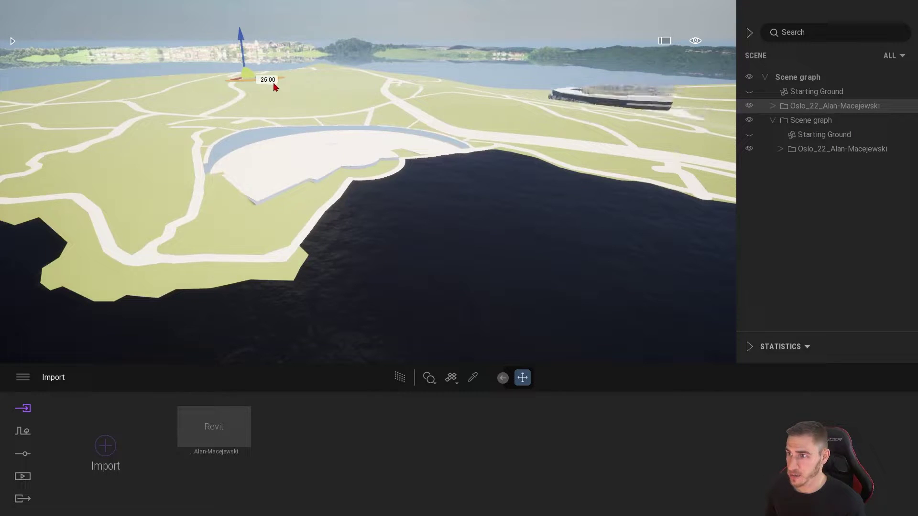
key(Return)
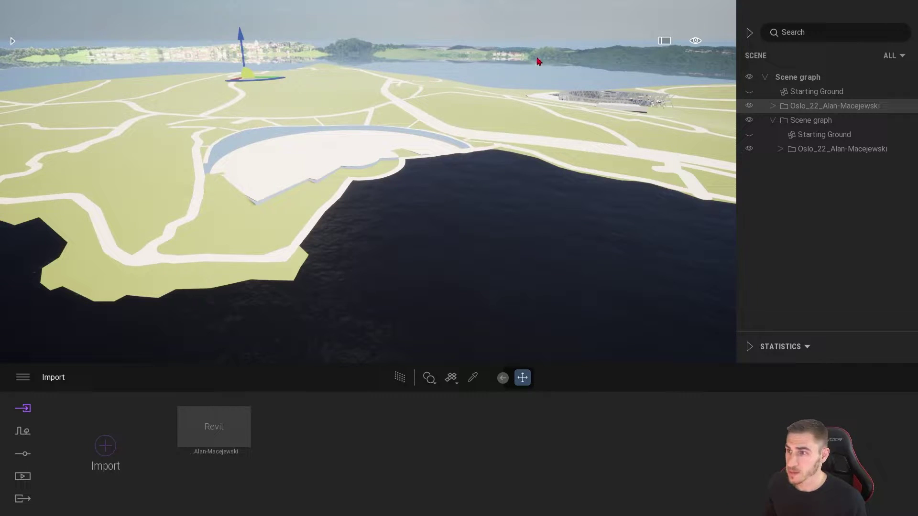
Drag the nested Oslo_22 folder up to the top level of the scene hierarchy.
click(526, 36)
click(502, 225)
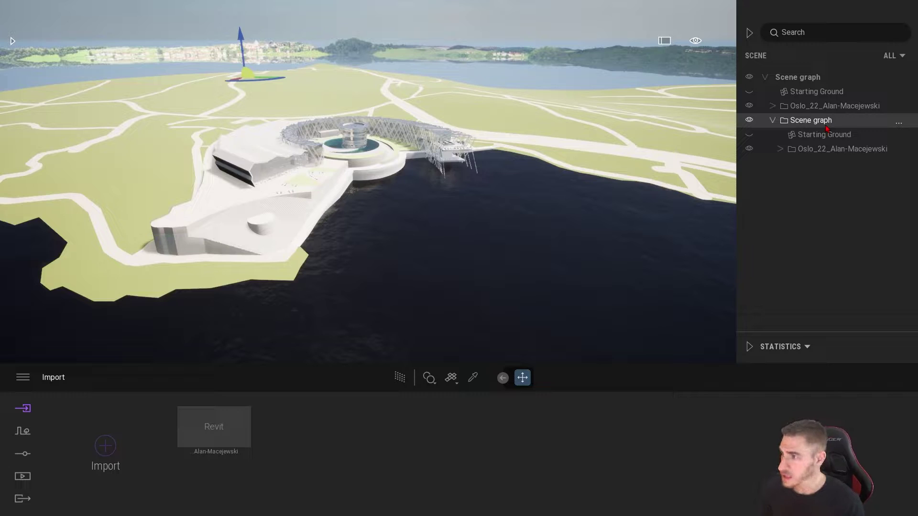
drag(815, 148, 795, 117)
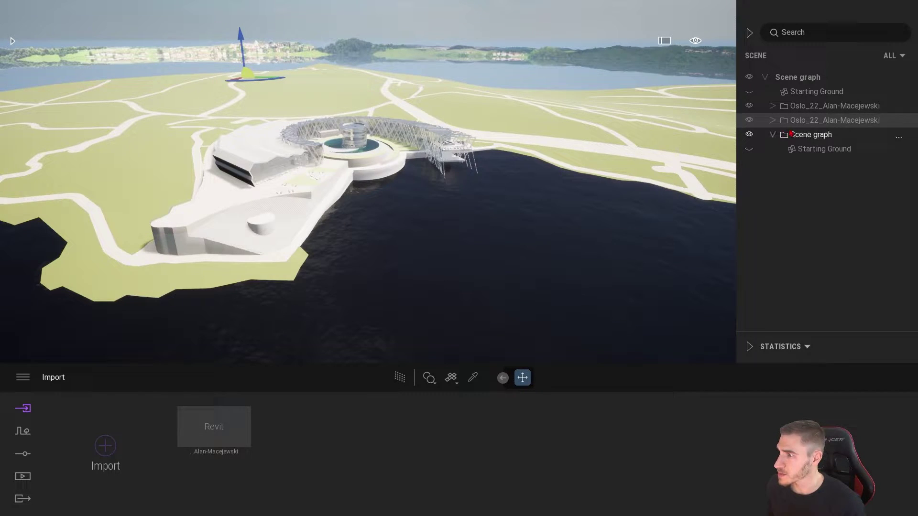
Delete the leftover inner Starting Ground and make the second Oslo_22 container visible.
right_click(807, 152)
click(786, 304)
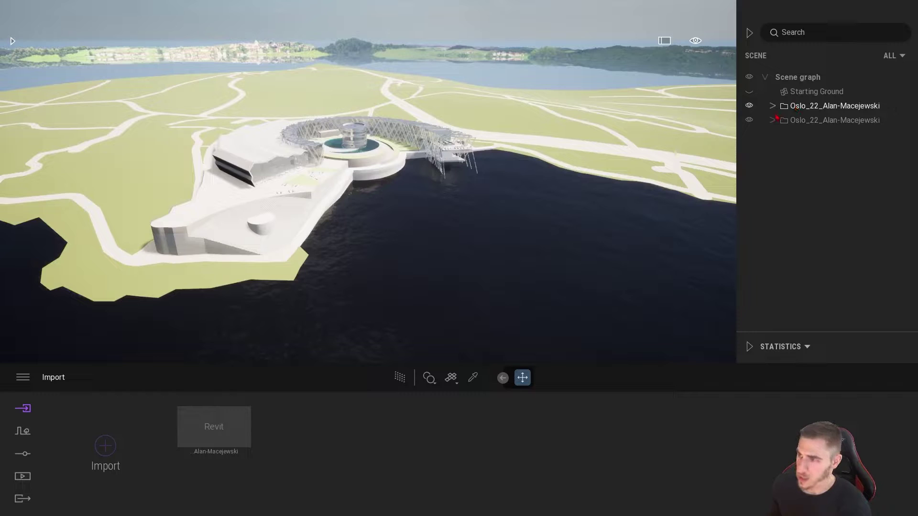
click(748, 120)
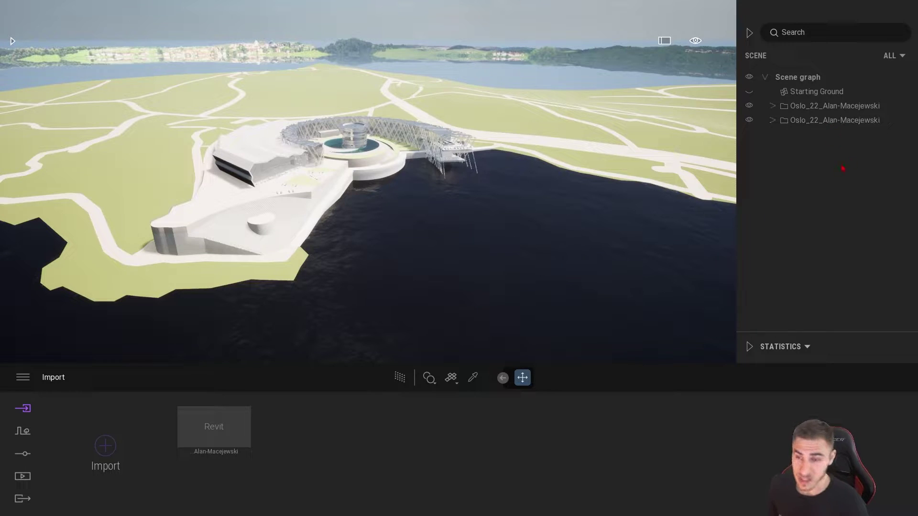
Rename the two Oslo_22 containers to BUILDING and SITE.
right_click(830, 106)
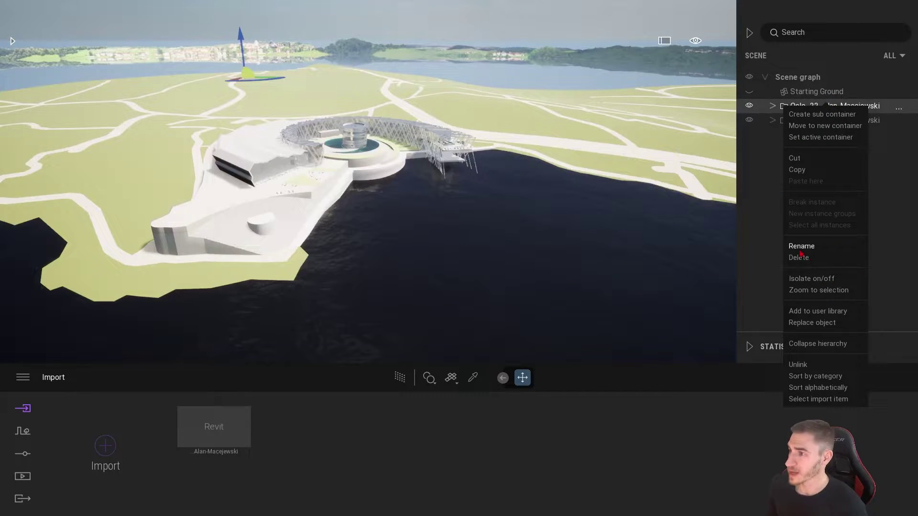
click(825, 248)
text(BUILDING)
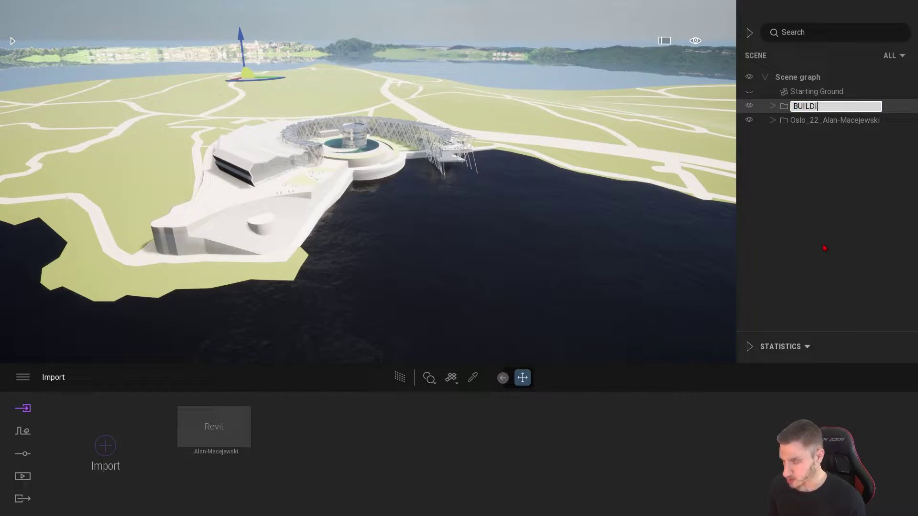
key(Return)
right_click(787, 121)
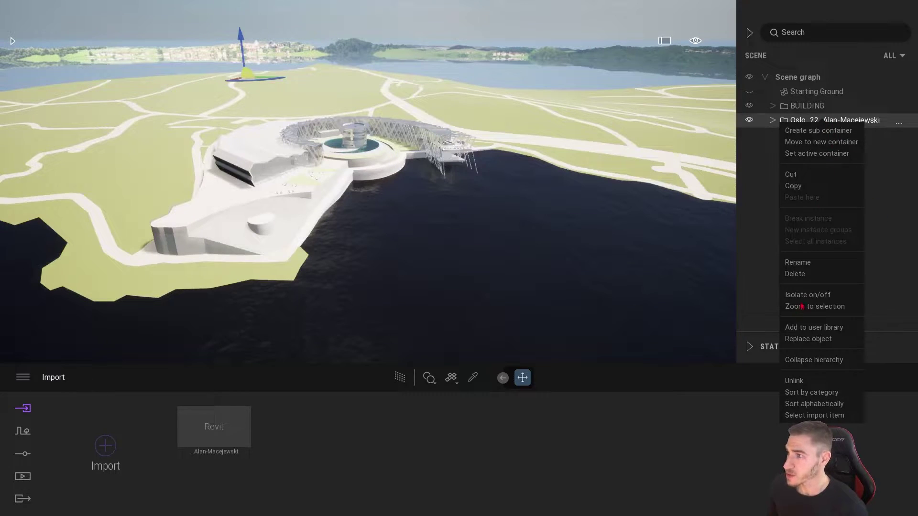
click(798, 265)
text(SITE)
key(Return)
click(776, 191)
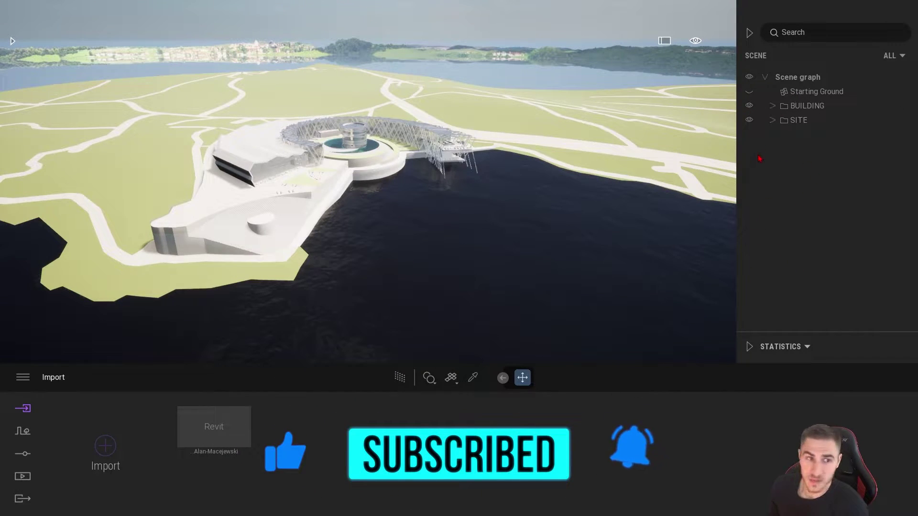
click(748, 119)
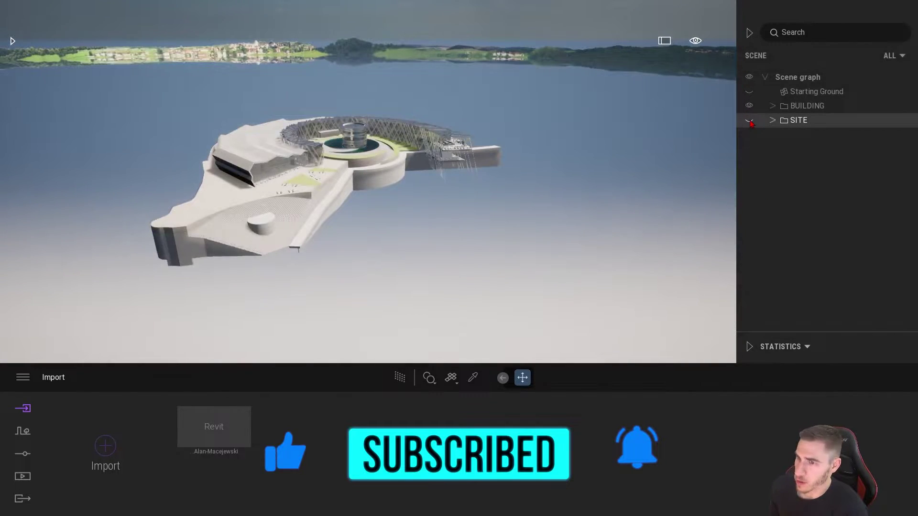
click(749, 120)
click(749, 120)
click(749, 121)
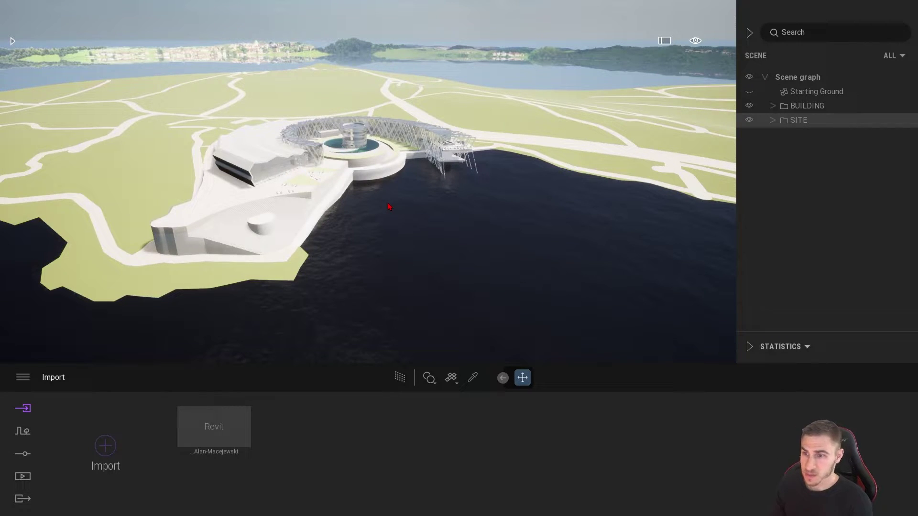
drag(346, 299, 353, 296)
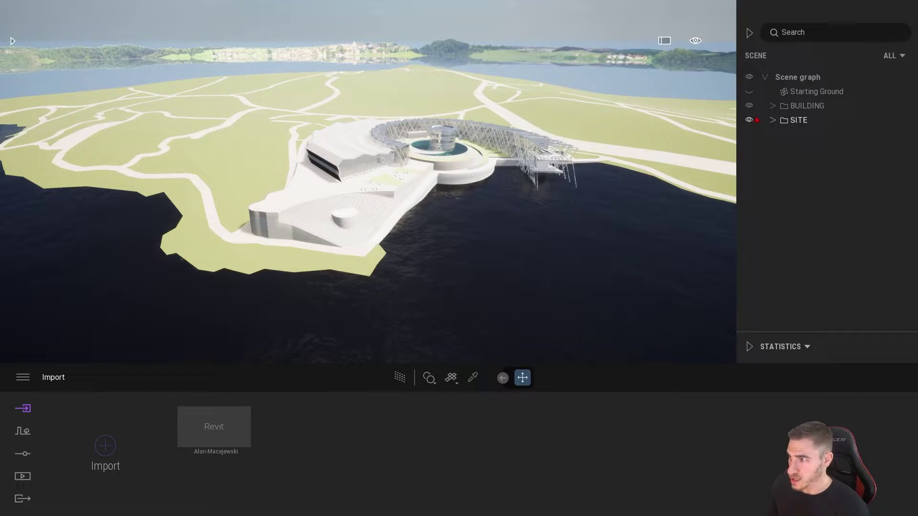
click(749, 120)
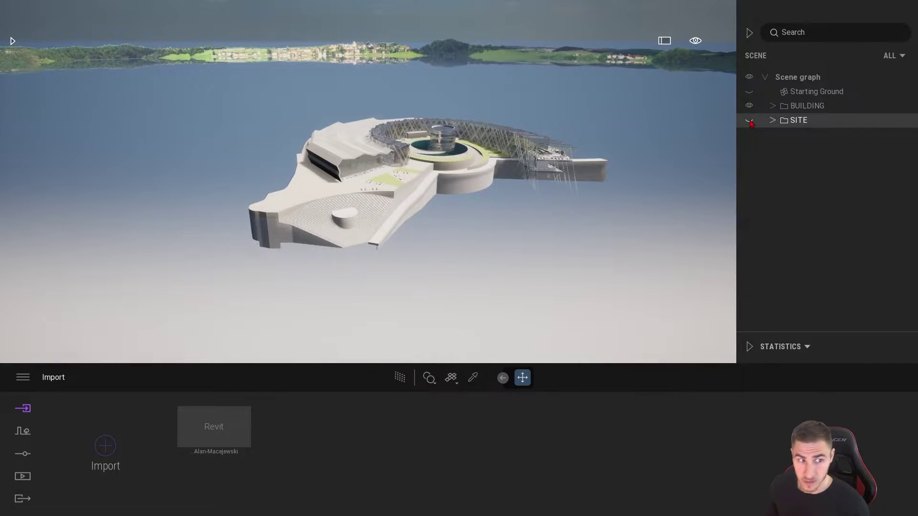
click(749, 120)
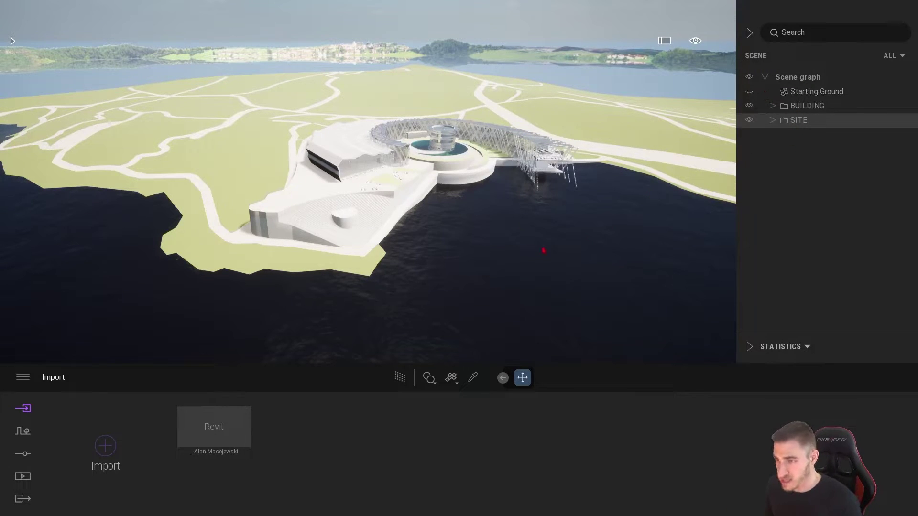
Scroll the camera forward toward the circular tower and waterfront terraces.
scroll(502, 175, up, 3)
scroll(368, 182, up, 5)
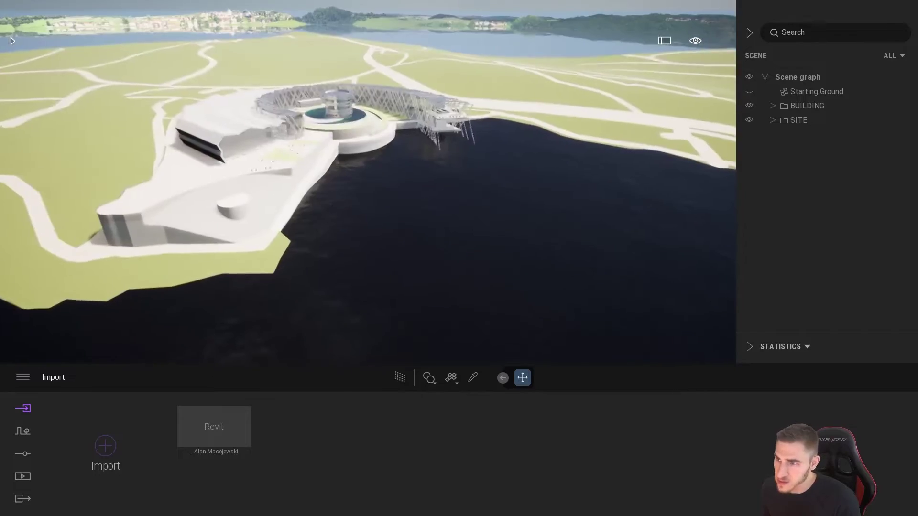
scroll(368, 182, up, 5)
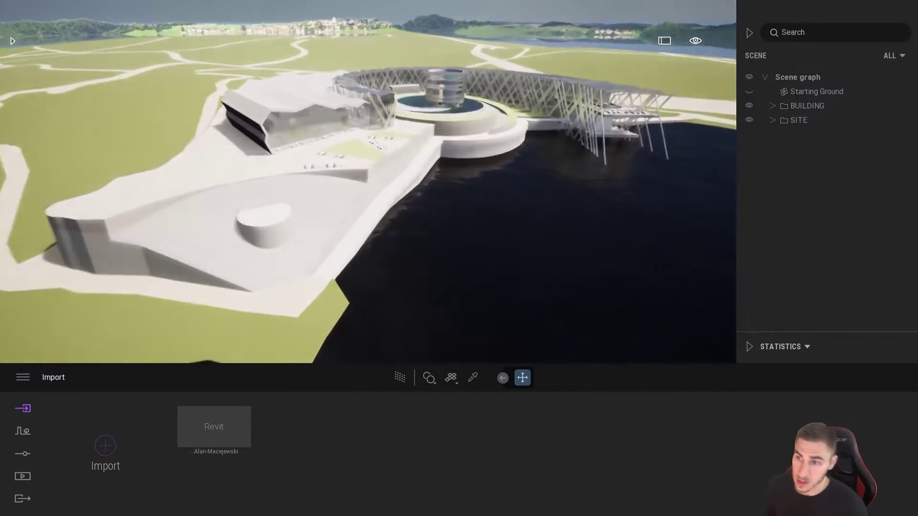
scroll(541, 189, up, 5)
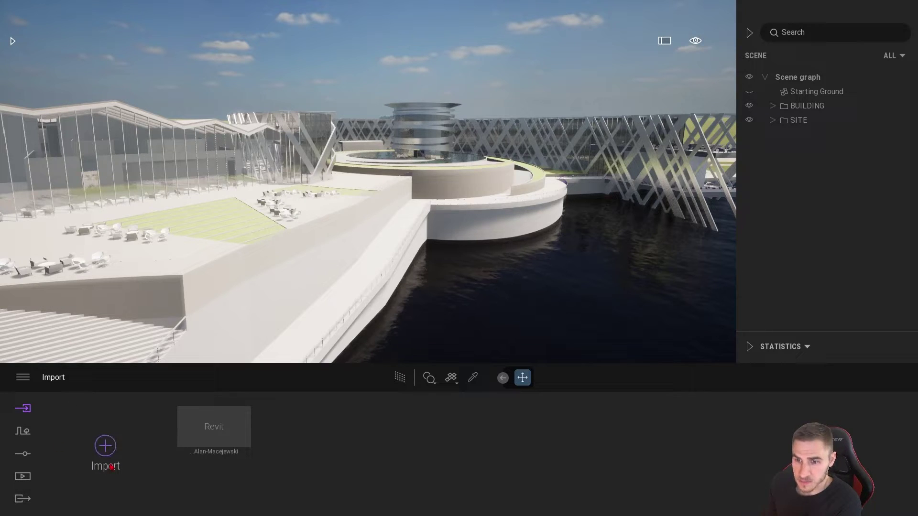
Open the Import panel's GEOMETRY file browser on the 97_Merge folder.
click(105, 446)
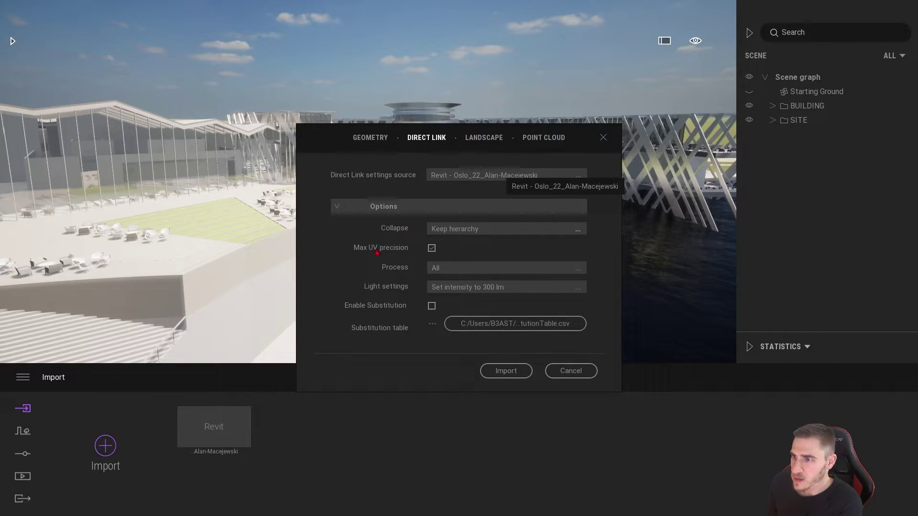
click(374, 140)
click(526, 174)
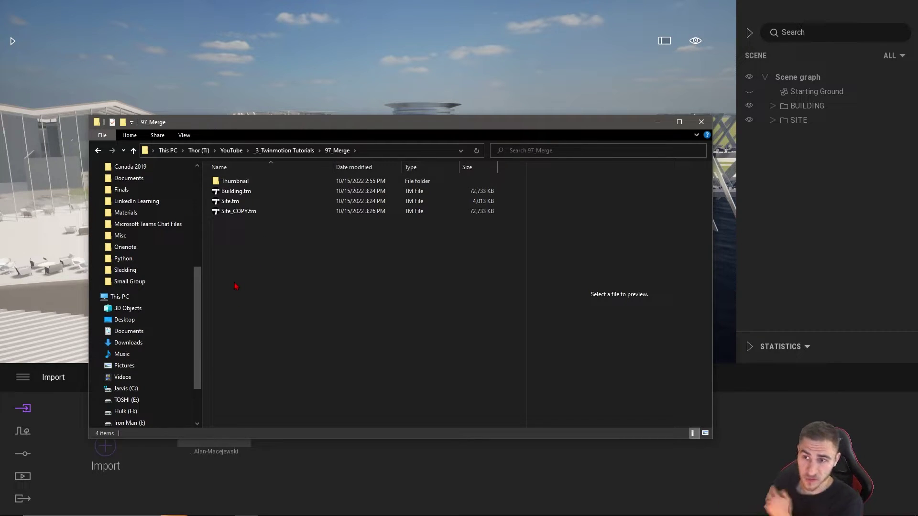
click(230, 201)
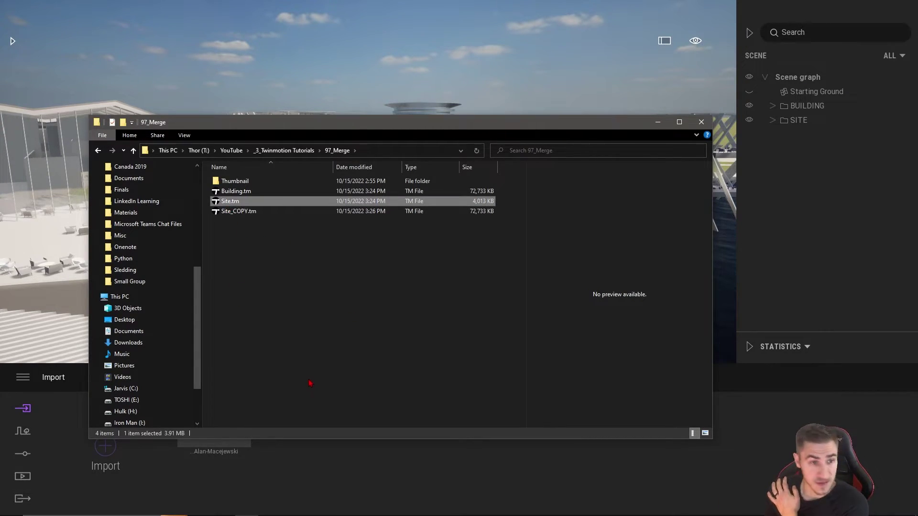
click(249, 192)
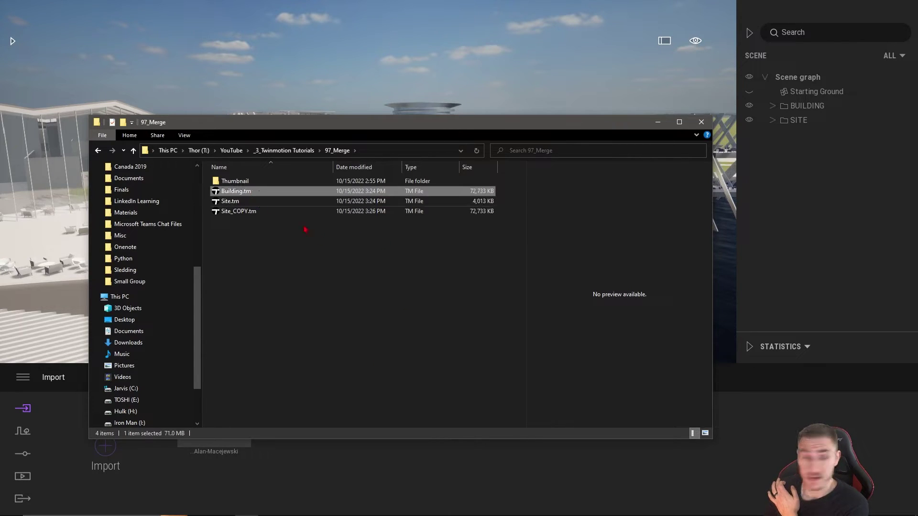
click(324, 283)
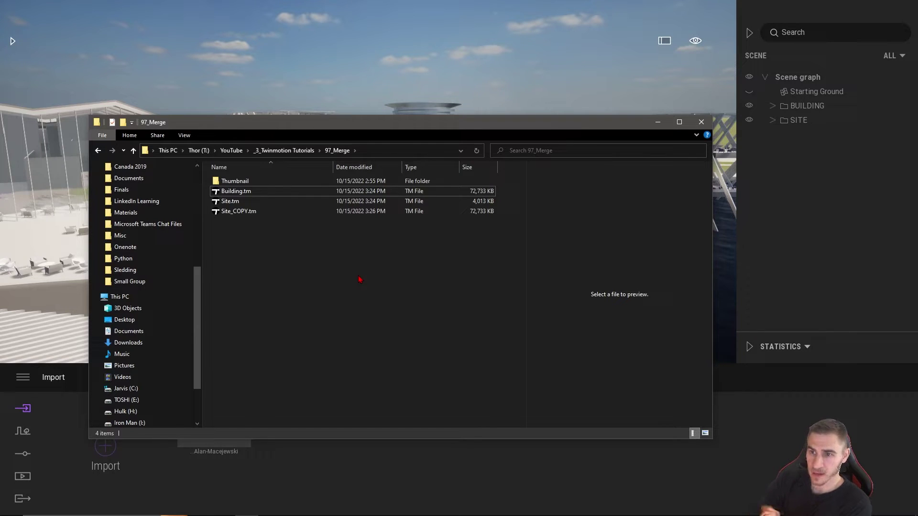
Select Building.tm and Site.tm, clear the selection, then minimize the file browser.
shift+click(242, 202)
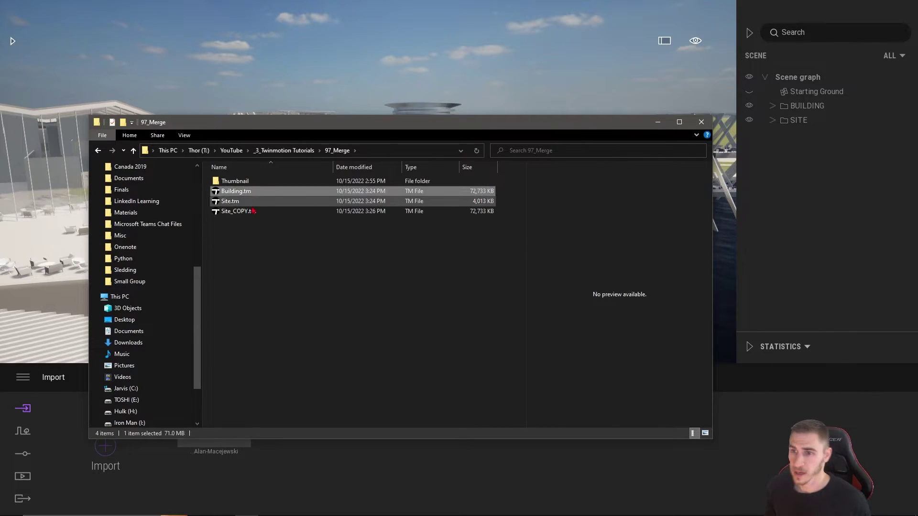
click(297, 306)
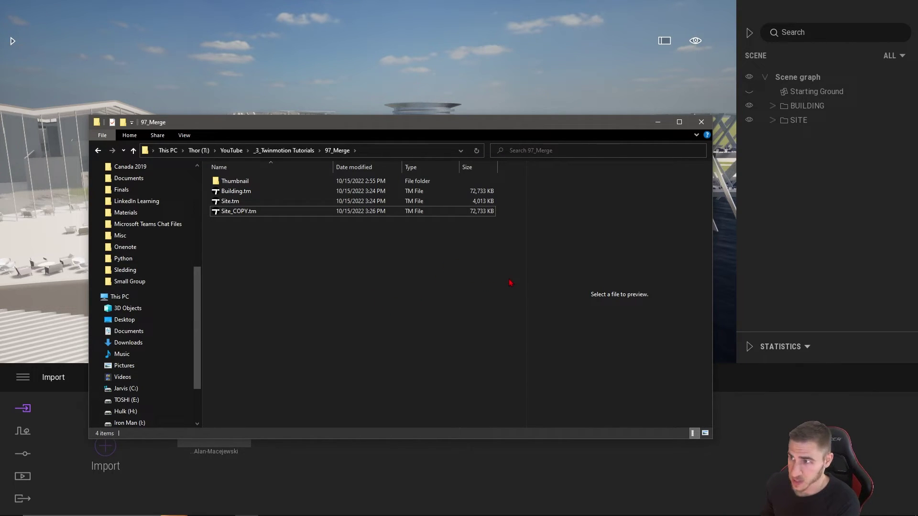
click(659, 121)
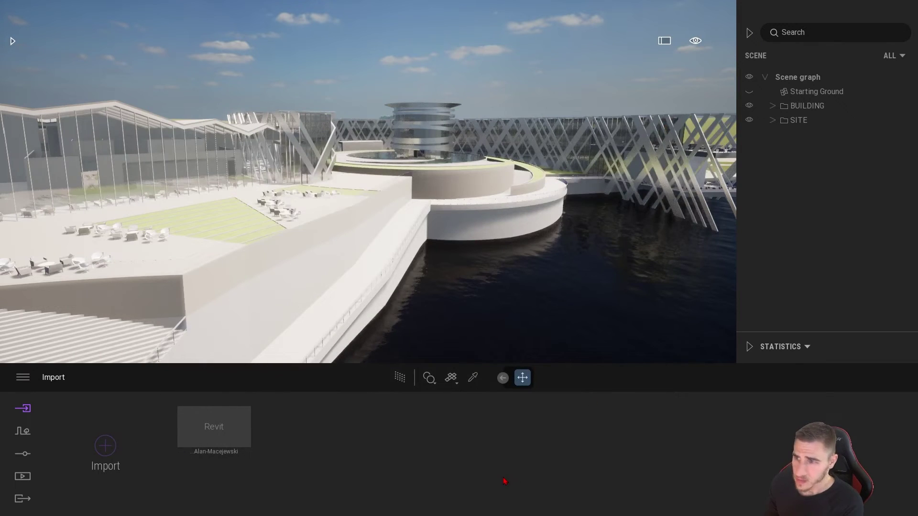